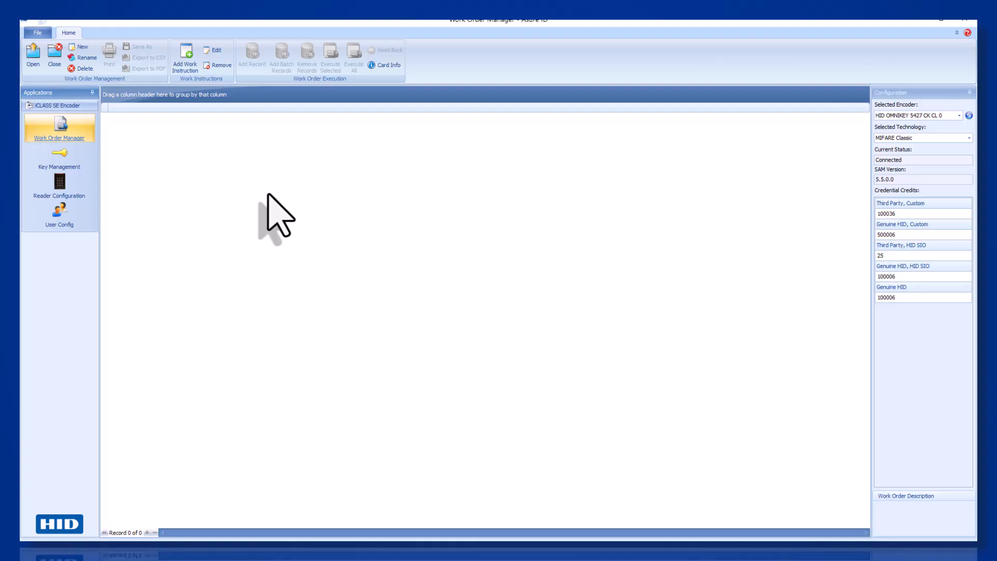
Go to Key Management to view the standard HID keys and the empty custom keys list.
{"action": "left_click", "coordinate": [78, 165]}
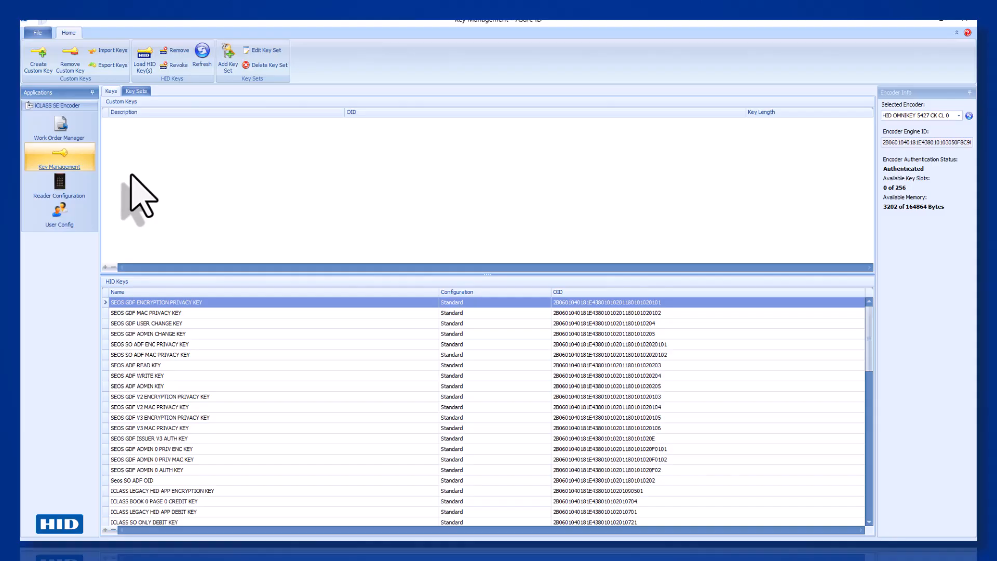
Create custom key 'Custom Seos Demo Key 1' with a generated 16-byte random value, copied for reuse.
{"action": "left_click", "coordinate": [39, 58]}
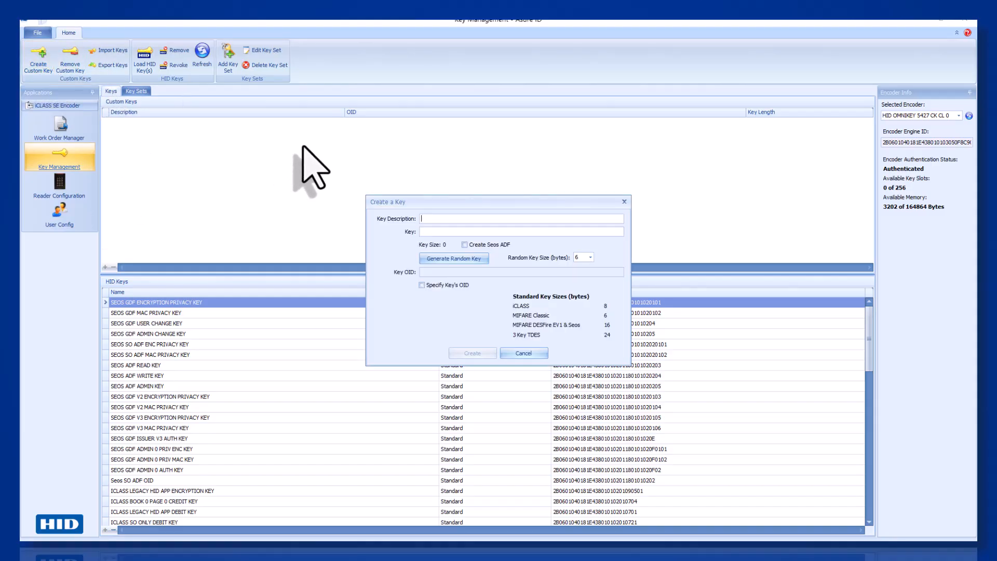
{"action": "type", "text": "Custom Seos Demo Key 1"}
{"action": "left_click", "coordinate": [591, 257]}
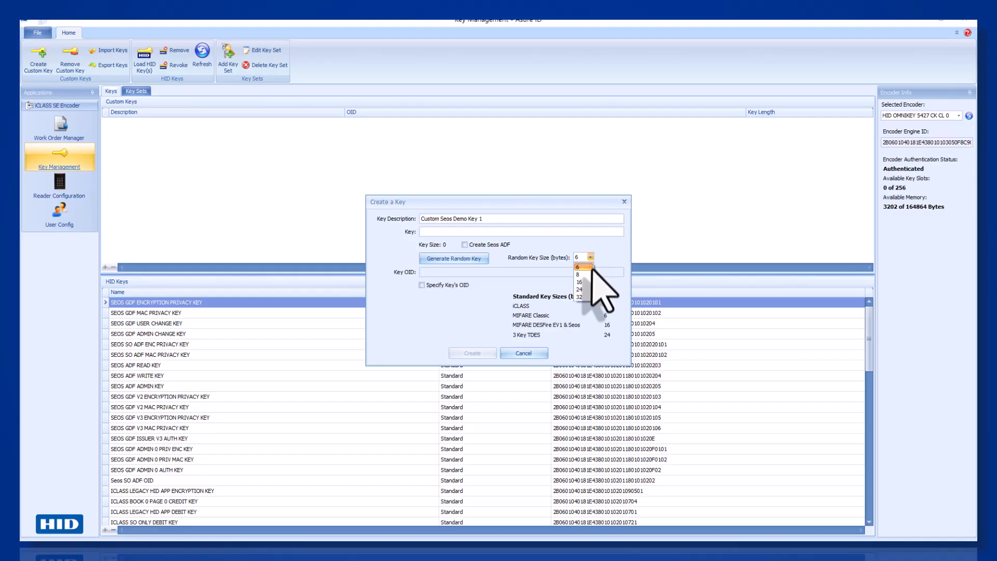
{"action": "left_click", "coordinate": [586, 282]}
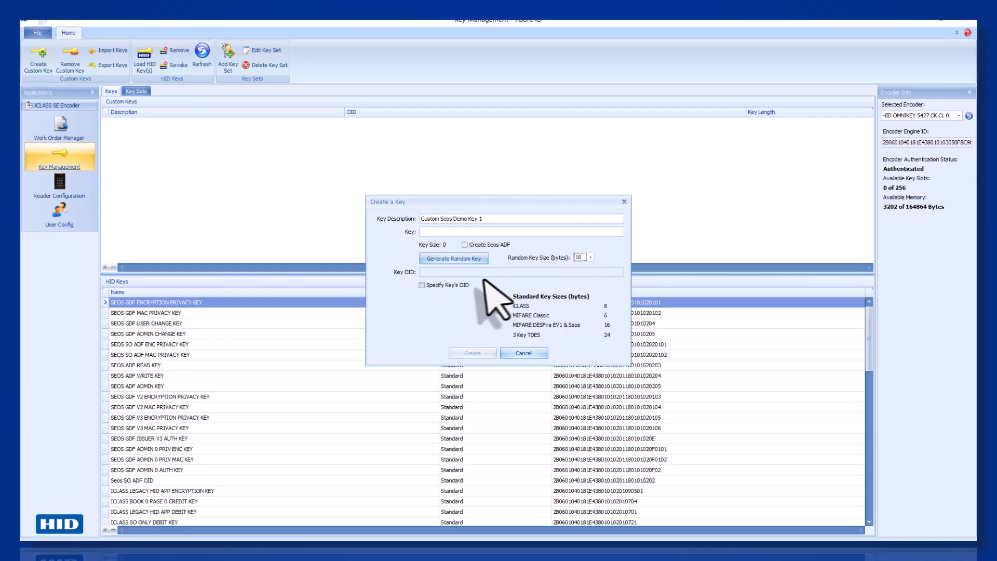
{"action": "left_click", "coordinate": [455, 259]}
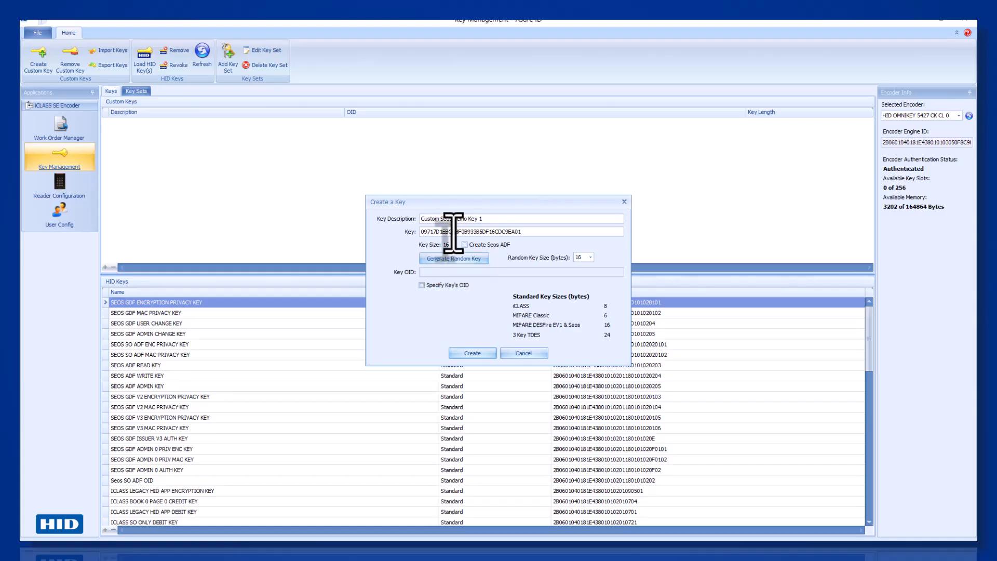
{"action": "double_click", "coordinate": [453, 232]}
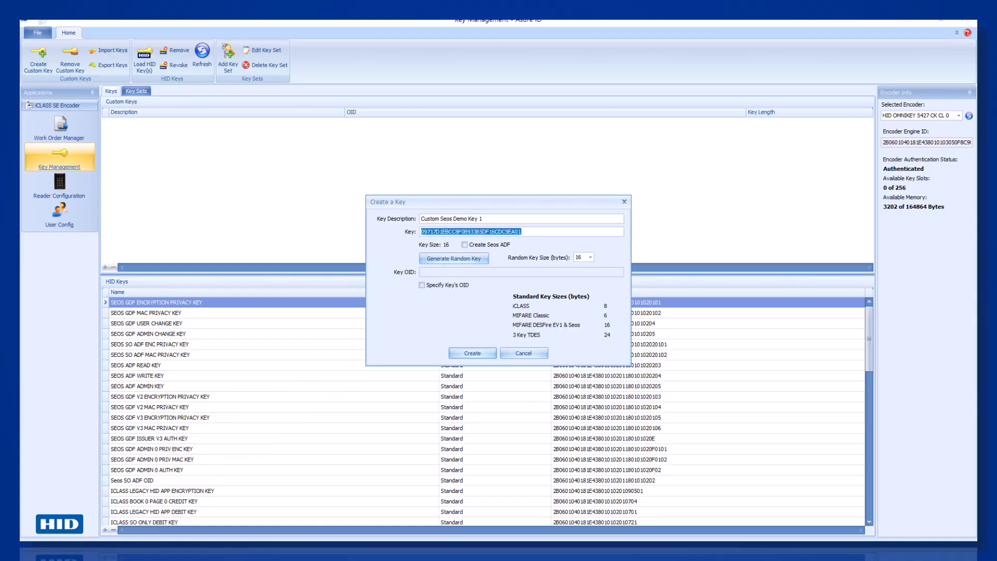
{"action": "key", "text": "super"}
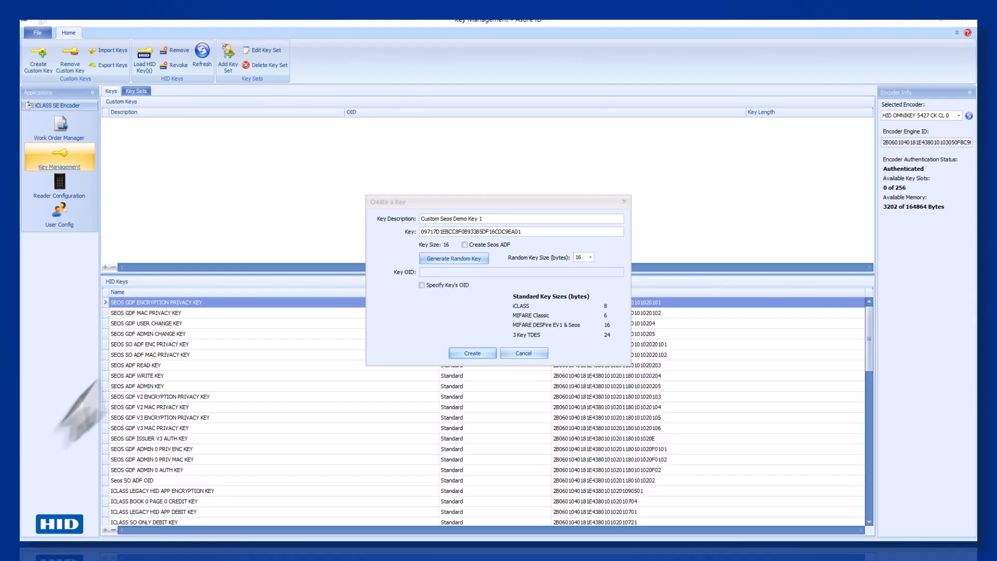
{"action": "left_click", "coordinate": [457, 358]}
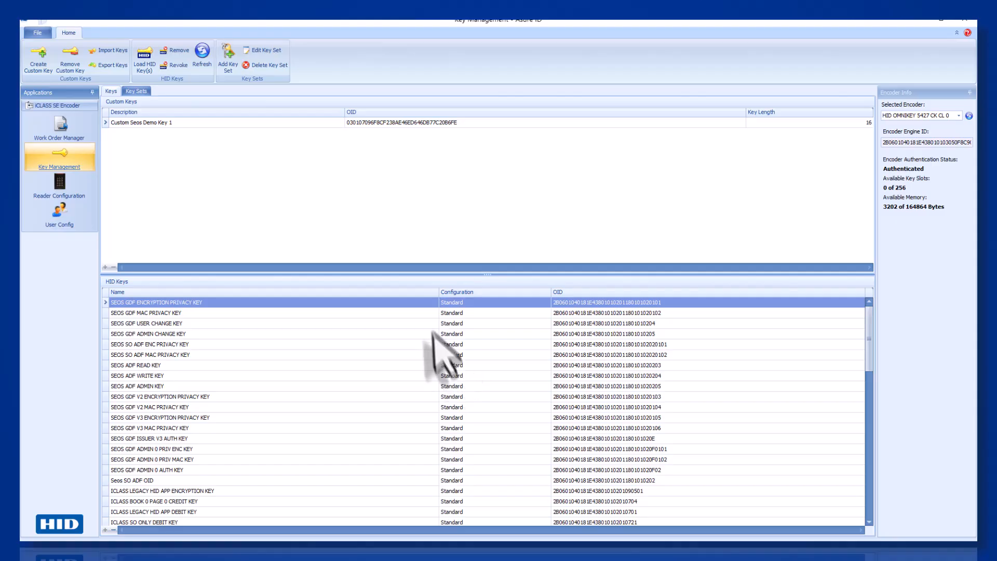
Create custom key 'Custom Seos Demo Key 2' with a generated 16-byte random value, copied for reuse.
{"action": "left_click", "coordinate": [41, 64]}
{"action": "type", "text": "C"}
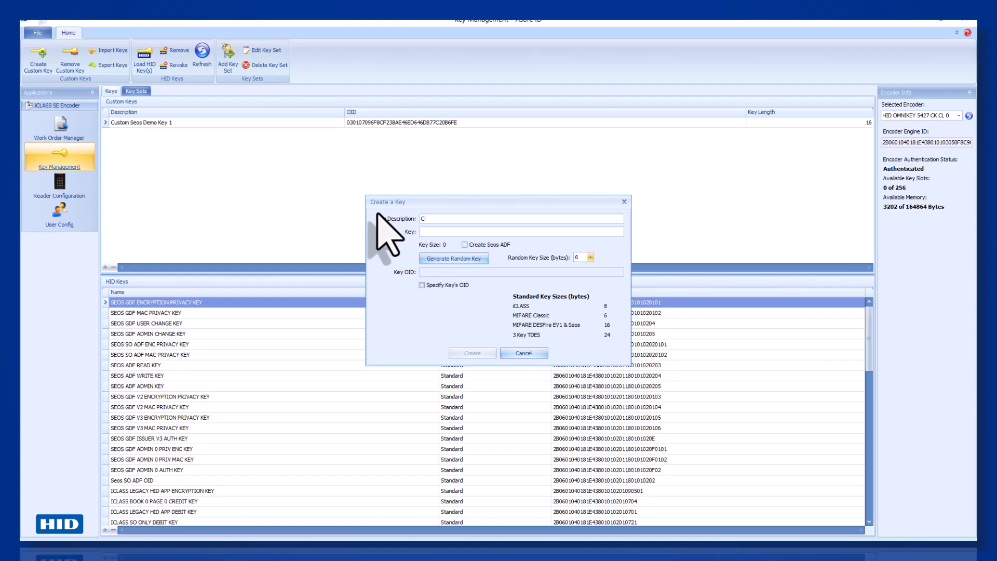
{"action": "type", "text": "ustom Seos Demo Key 2"}
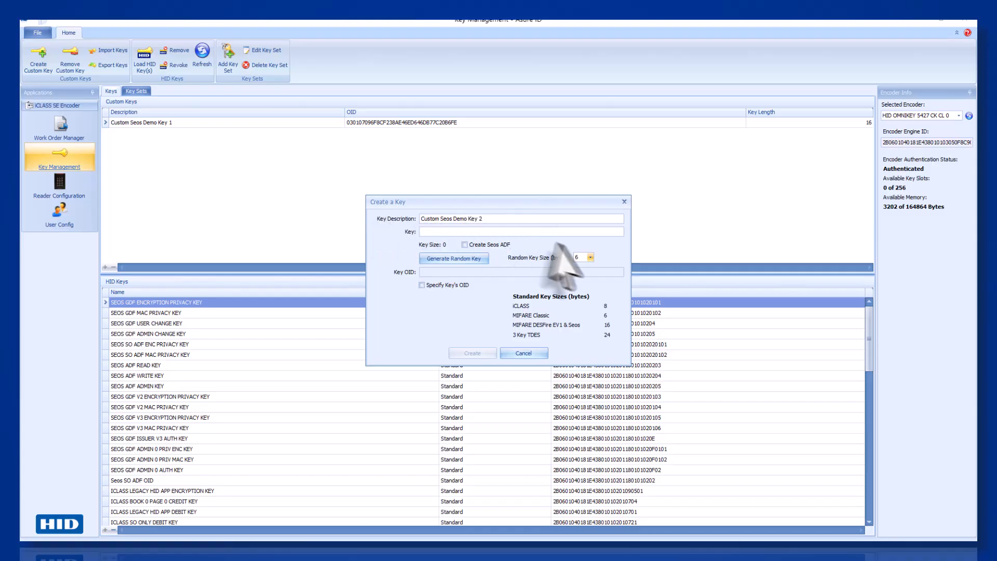
{"action": "left_click", "coordinate": [591, 257]}
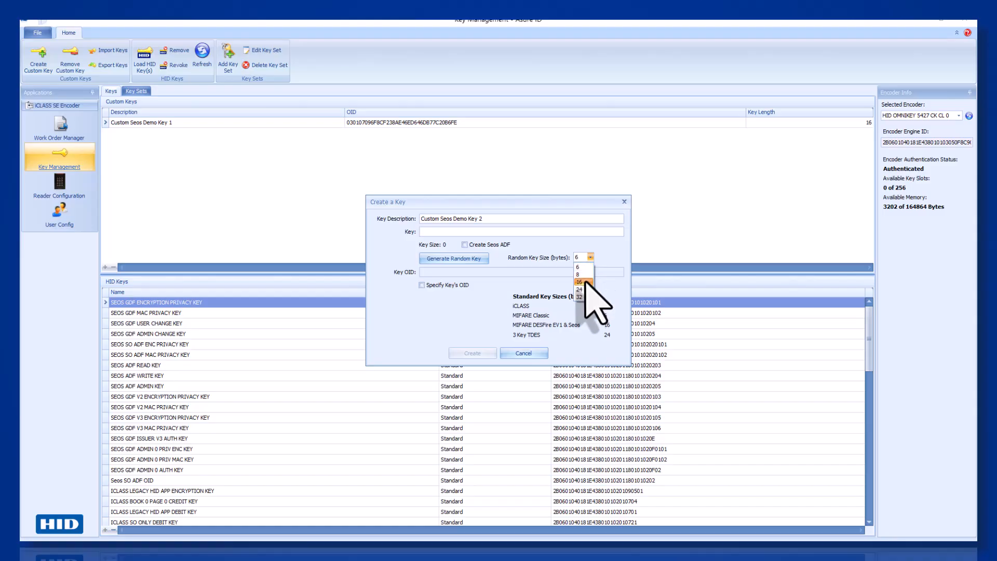
{"action": "left_click", "coordinate": [584, 283]}
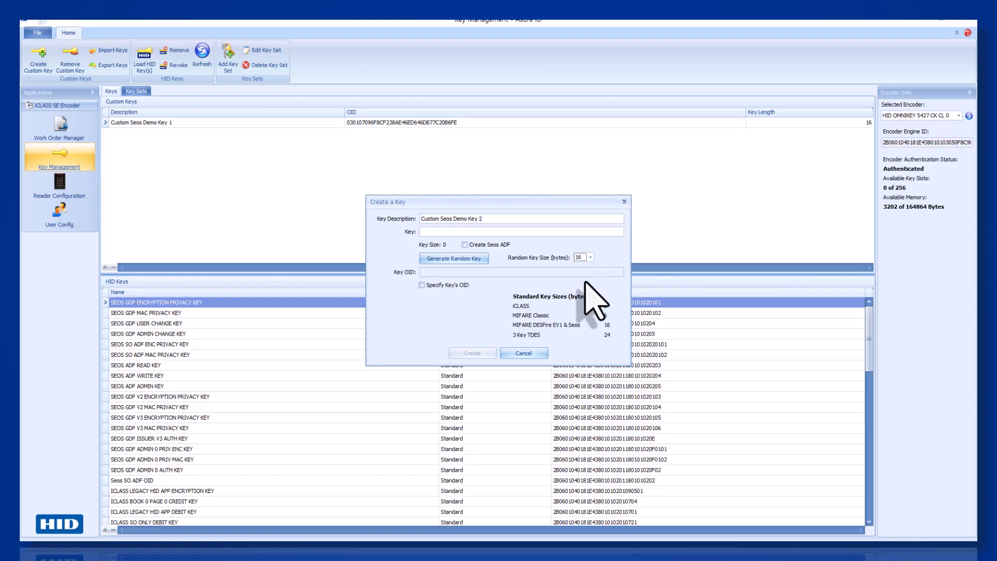
{"action": "left_click", "coordinate": [470, 259]}
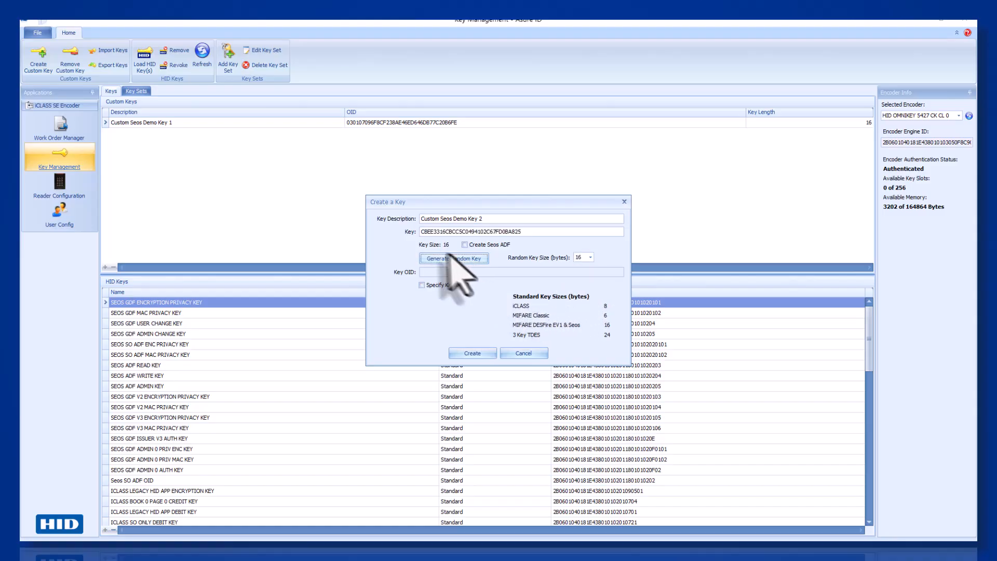
{"action": "double_click", "coordinate": [435, 232]}
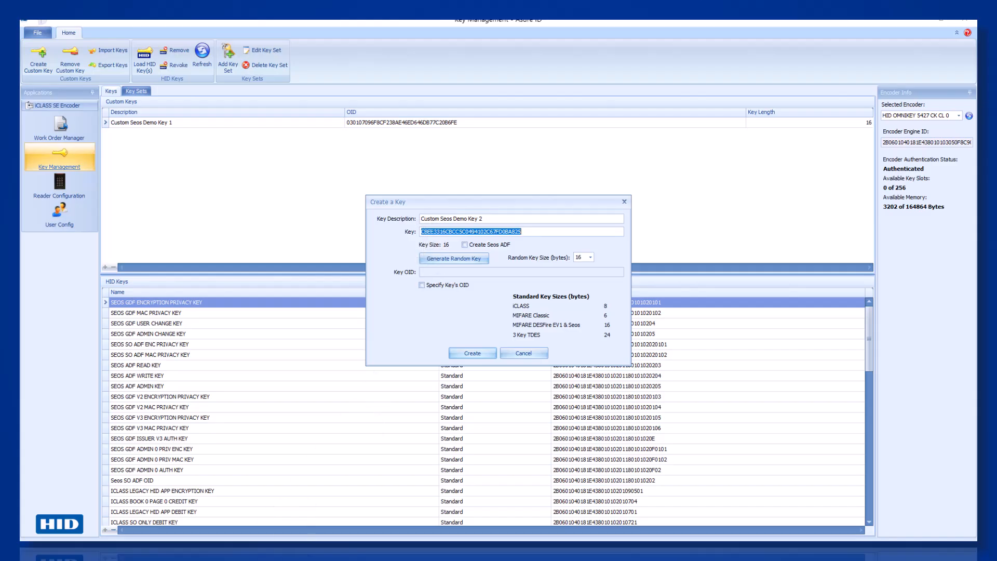
{"action": "key", "text": "alt+Tab"}
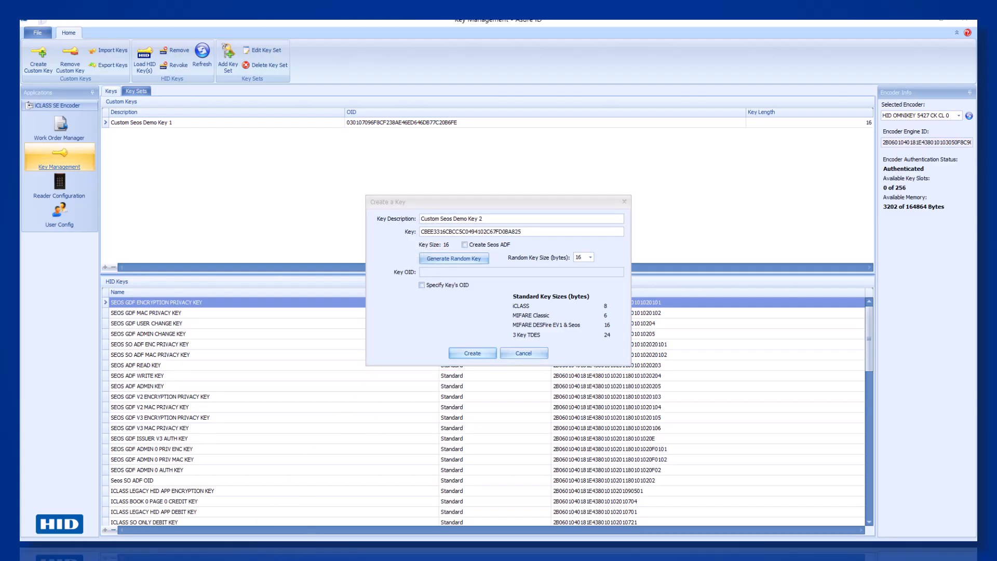
{"action": "left_click", "coordinate": [460, 354]}
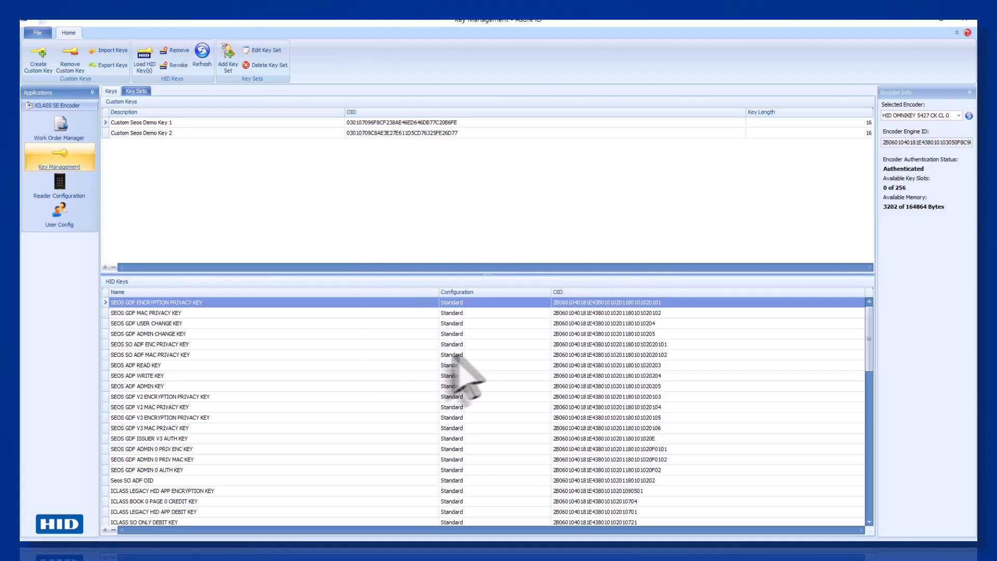
Create custom key 'Custom Seos Demo Key 3' with a generated 16-byte random value, copied for reuse.
{"action": "left_click", "coordinate": [33, 71]}
{"action": "left_click", "coordinate": [420, 218]}
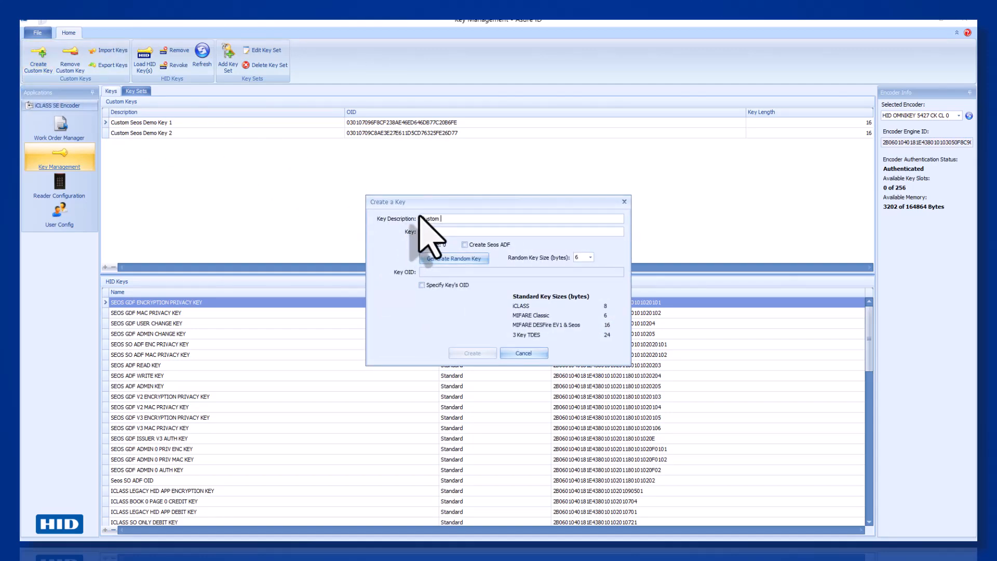
{"action": "type", "text": "Custom Seos Demo Key 3"}
{"action": "left_click", "coordinate": [590, 257]}
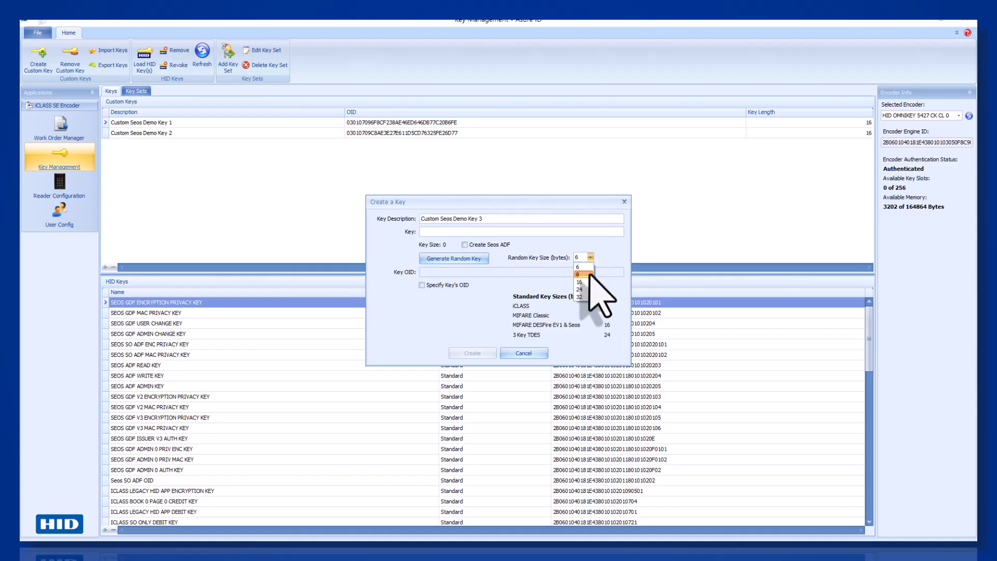
{"action": "left_click", "coordinate": [590, 282]}
{"action": "left_click", "coordinate": [449, 258]}
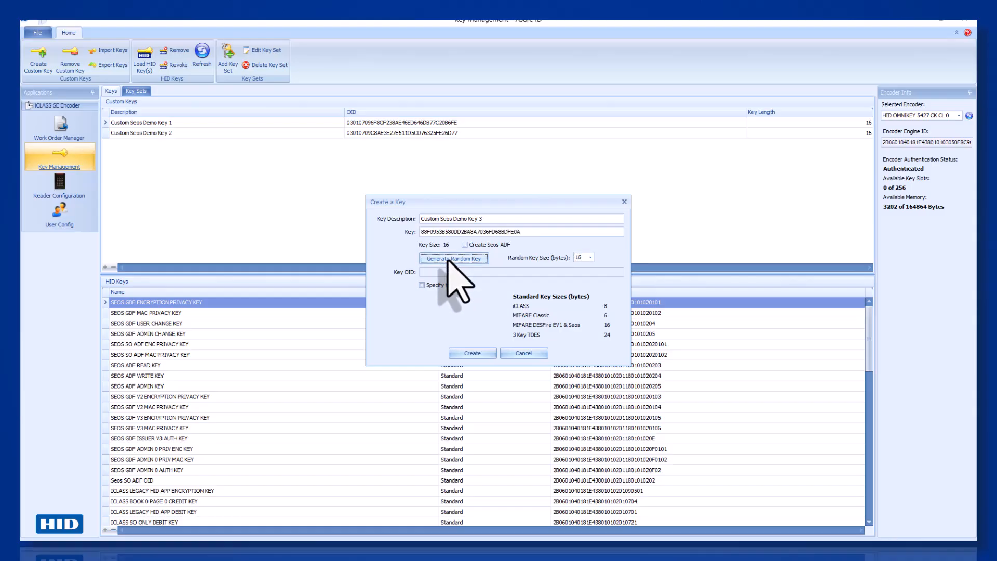
{"action": "double_click", "coordinate": [450, 231]}
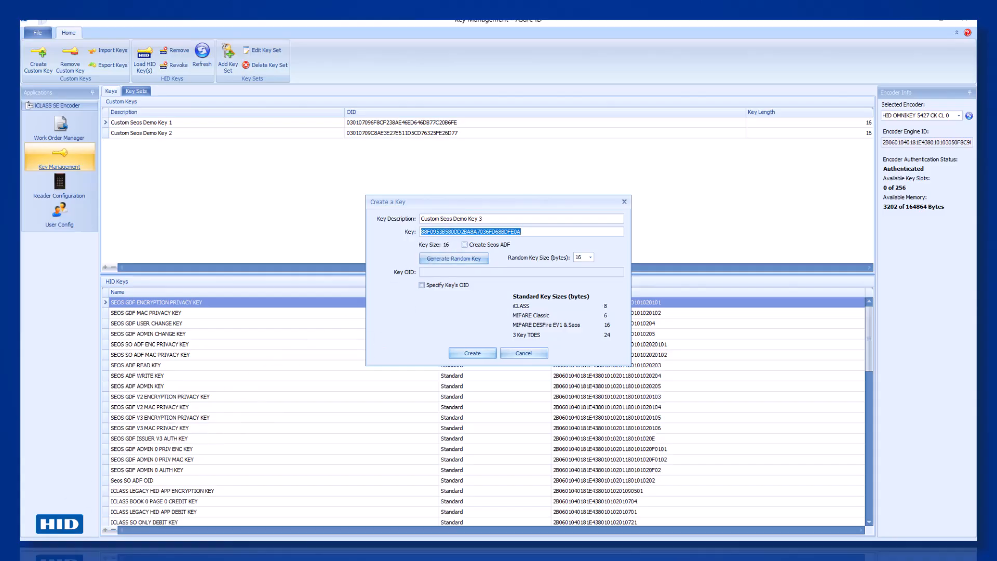
{"action": "key", "text": "alt+Tab"}
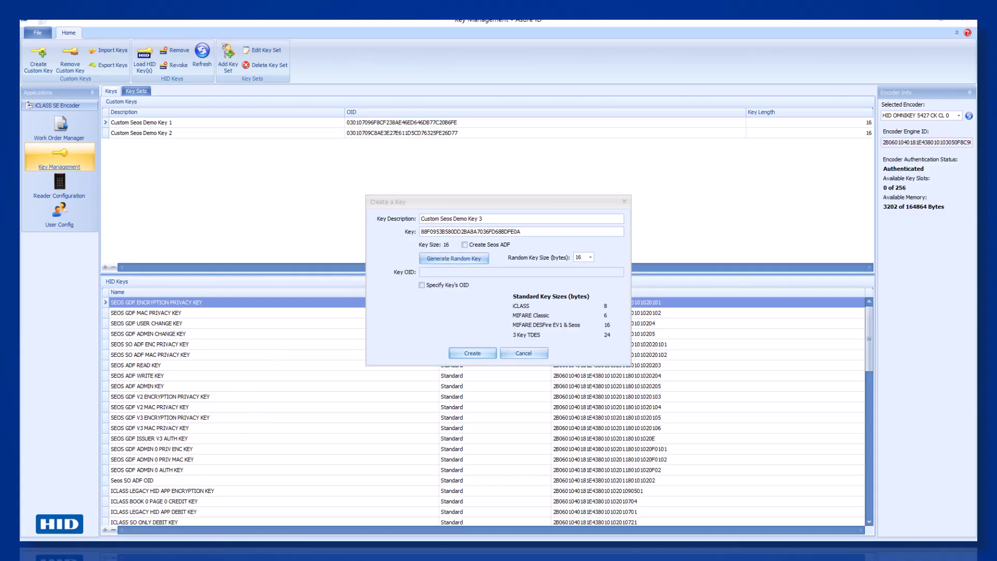
{"action": "left_click", "coordinate": [481, 352]}
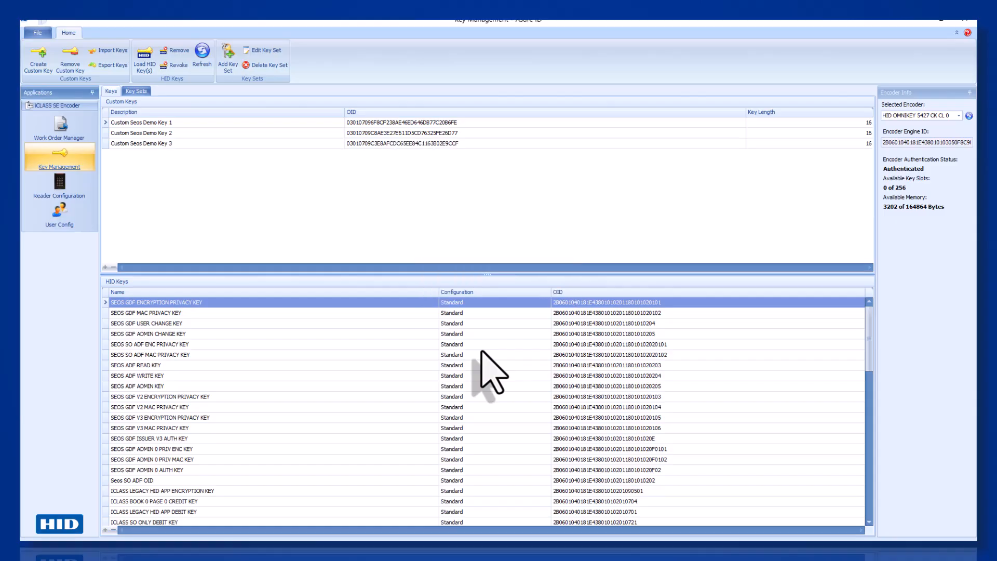
Create custom key 'Custom Seos Demo Key 4' with a generated 16-byte random value, copied for reuse.
{"action": "left_click", "coordinate": [46, 68]}
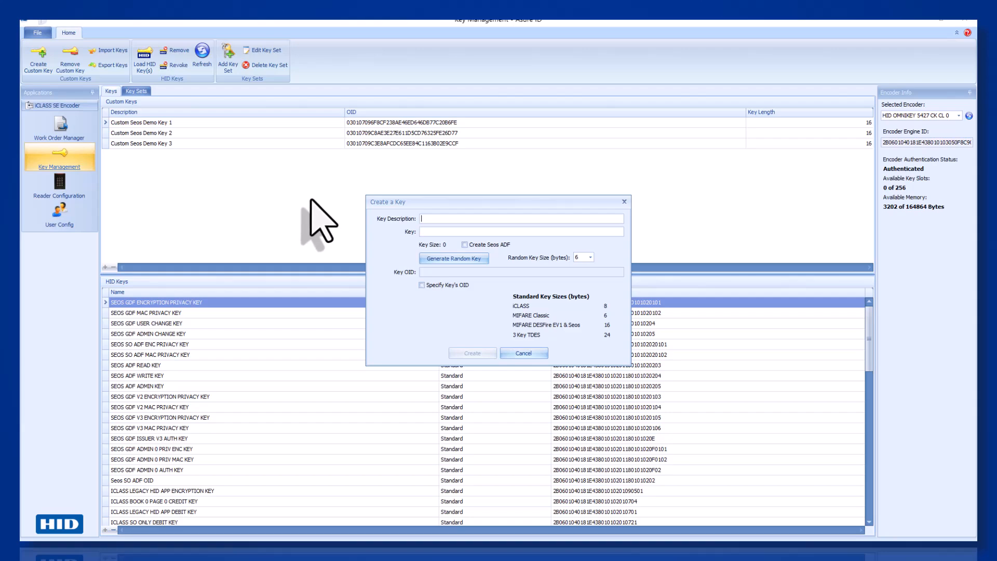
{"action": "type", "text": "Custom Seos Demo Key 4"}
{"action": "left_click", "coordinate": [590, 257]}
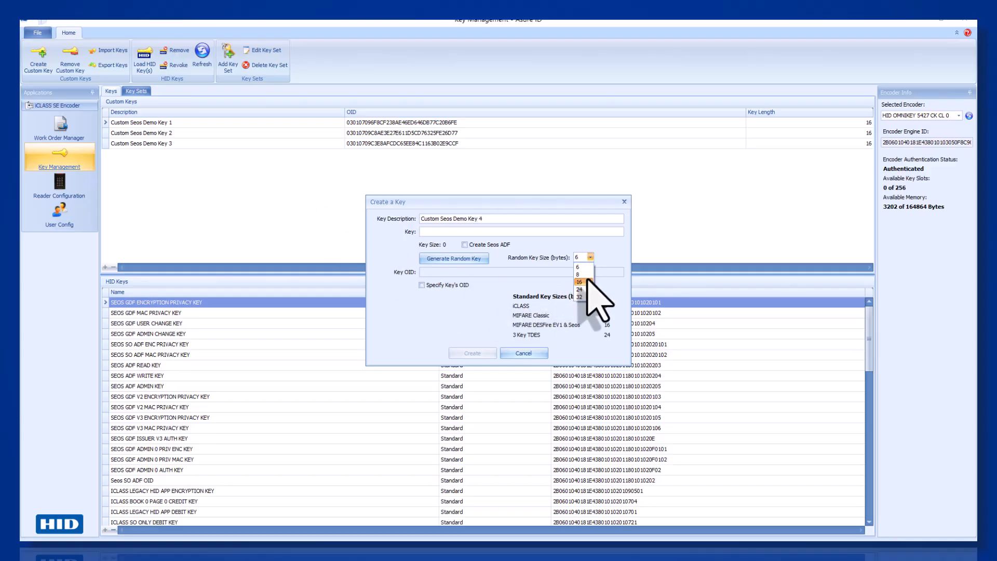
{"action": "left_click", "coordinate": [580, 282]}
{"action": "left_click", "coordinate": [479, 258]}
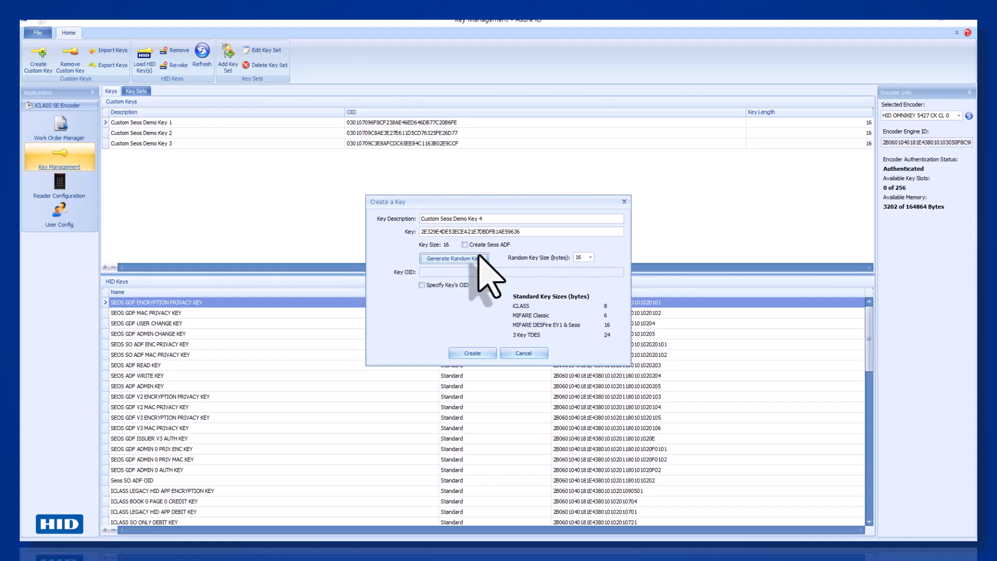
{"action": "double_click", "coordinate": [446, 232]}
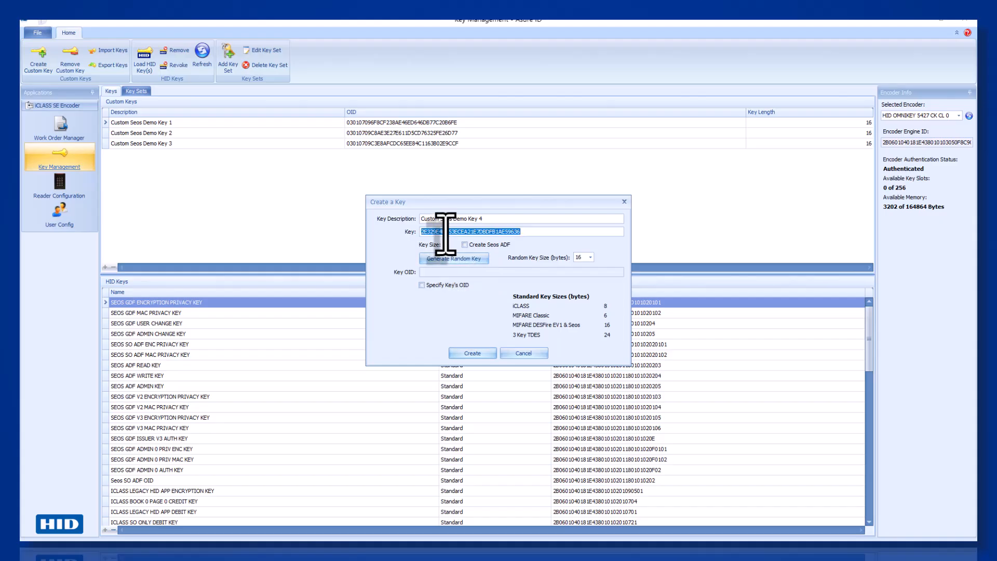
{"action": "key", "text": "alt+Tab"}
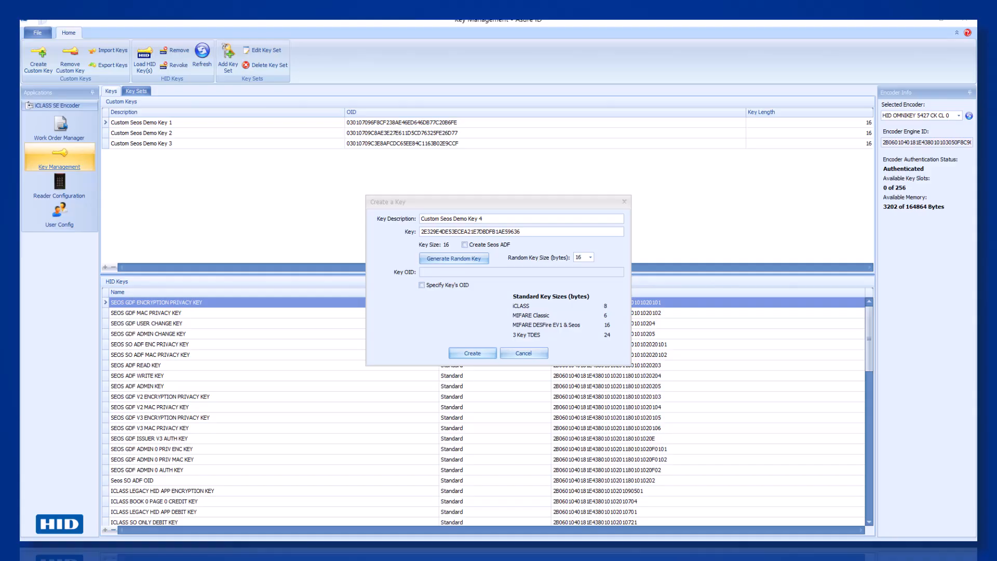
{"action": "left_click", "coordinate": [462, 353]}
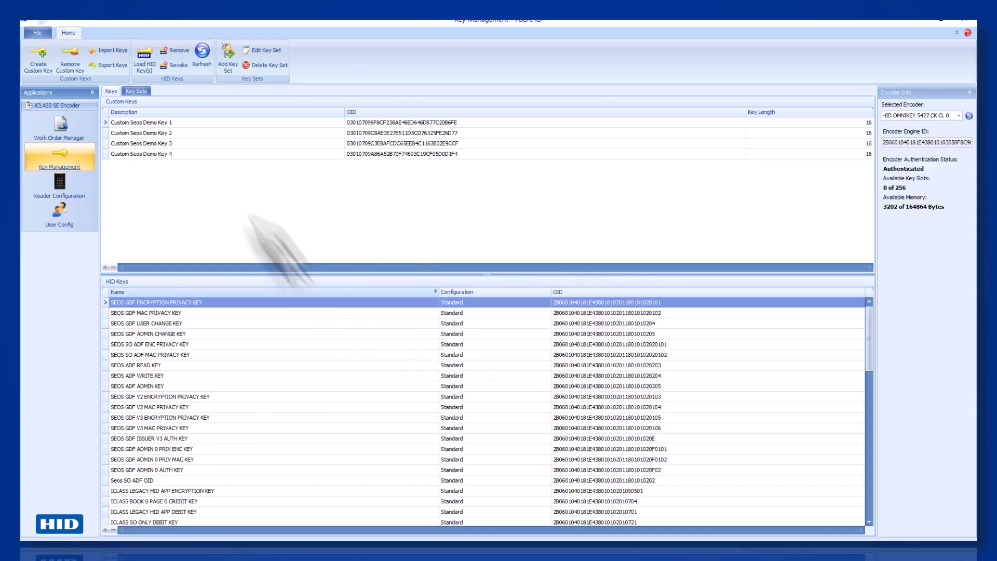
Create custom key 'Custom Seos Demo Key 5' with a generated 16-byte random value.
{"action": "left_click", "coordinate": [38, 62]}
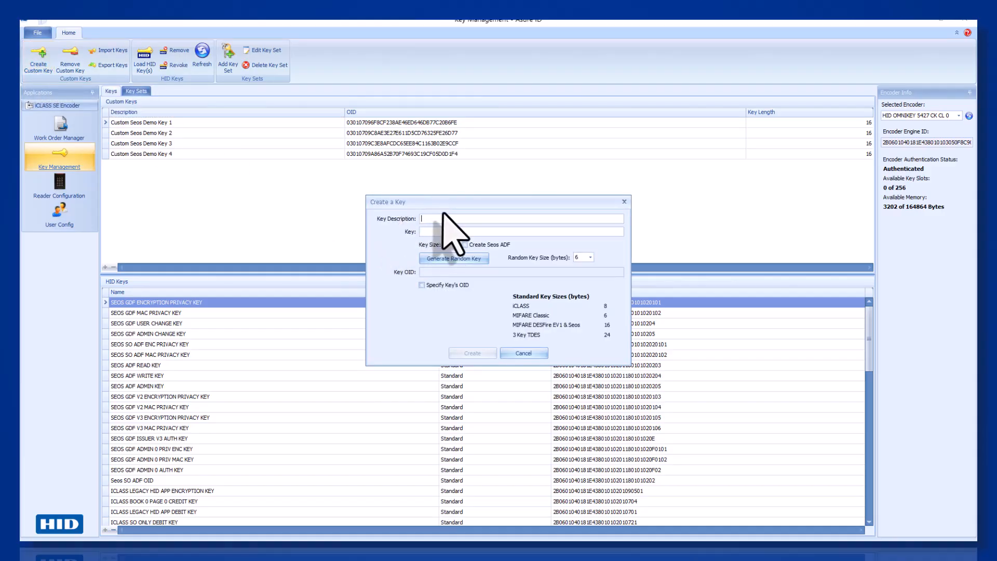
{"action": "type", "text": "Custom Seos Demo Key 5"}
{"action": "left_click", "coordinate": [591, 257]}
{"action": "left_click", "coordinate": [591, 283]}
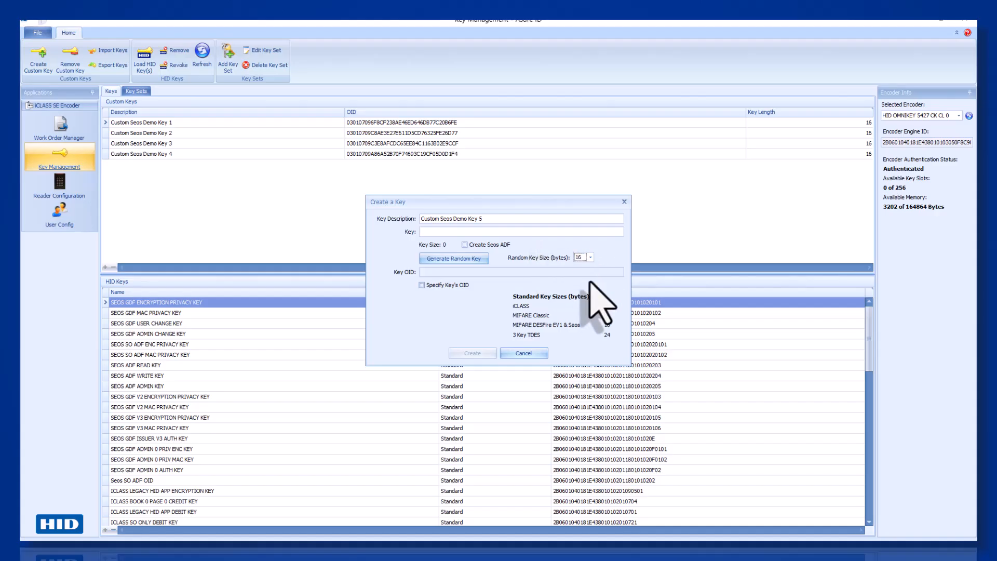
{"action": "left_click", "coordinate": [478, 260]}
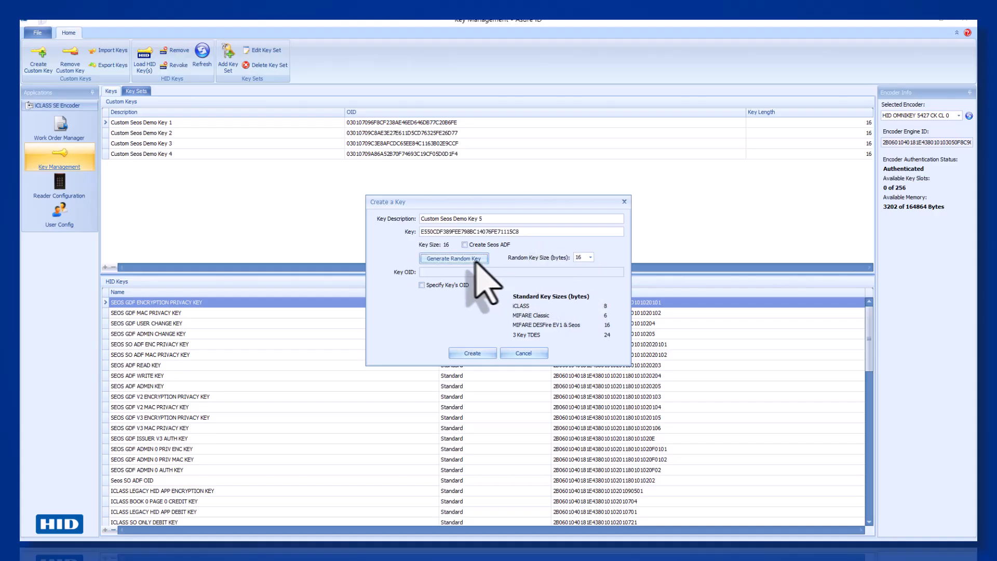
{"action": "double_click", "coordinate": [438, 231]}
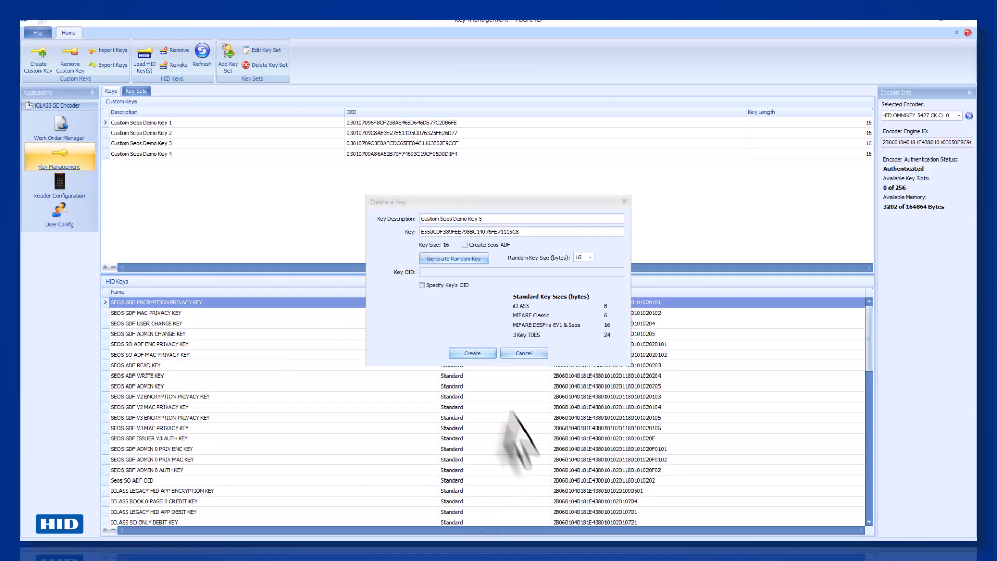
{"action": "left_click", "coordinate": [475, 354]}
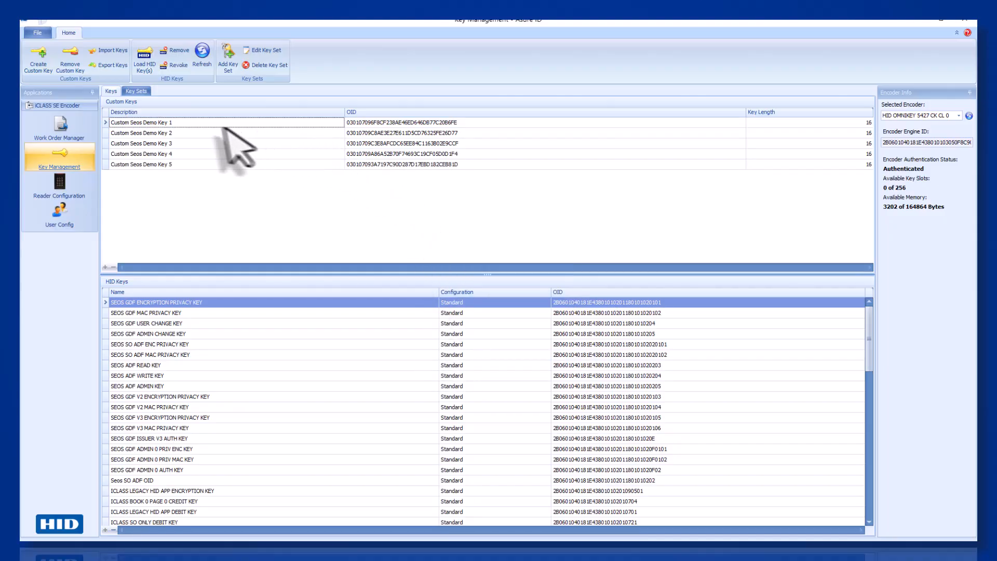
Create custom key 'Custom Seos Demo Key 6' with a generated 16-byte random value.
{"action": "left_click", "coordinate": [40, 60]}
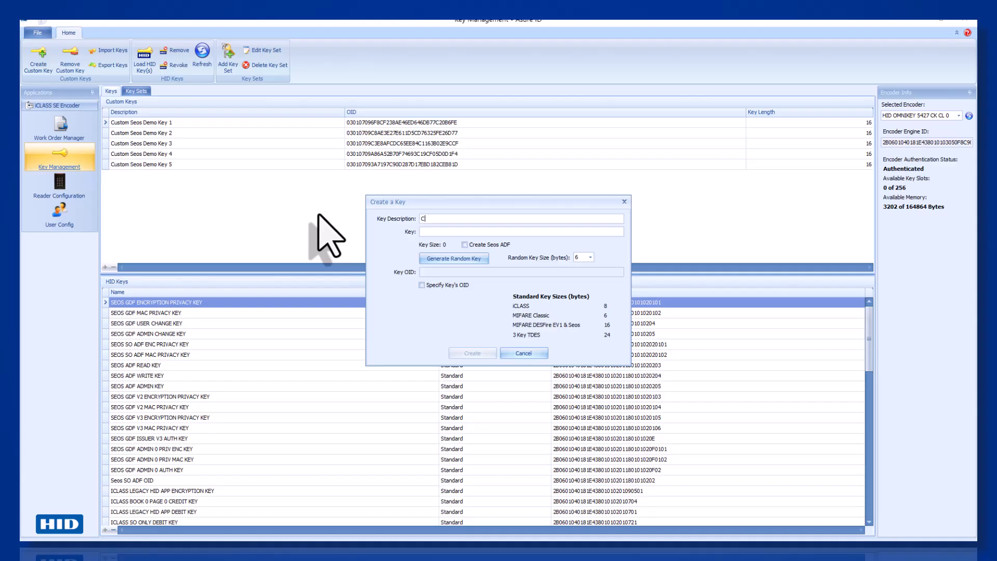
{"action": "type", "text": "Custom Seos Demo Key 6"}
{"action": "left_click", "coordinate": [583, 257]}
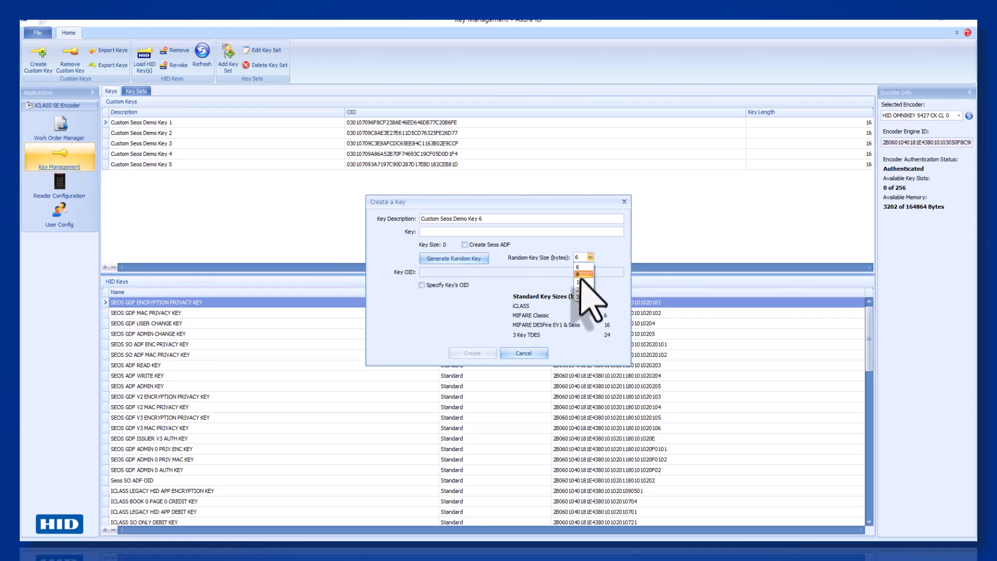
{"action": "left_click", "coordinate": [581, 282]}
{"action": "left_click", "coordinate": [469, 258]}
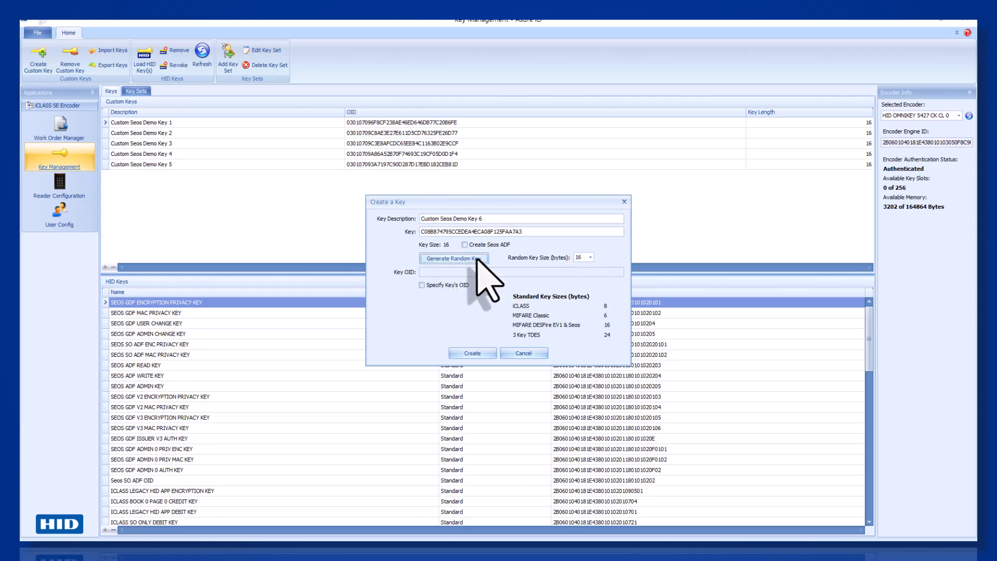
{"action": "double_click", "coordinate": [423, 231]}
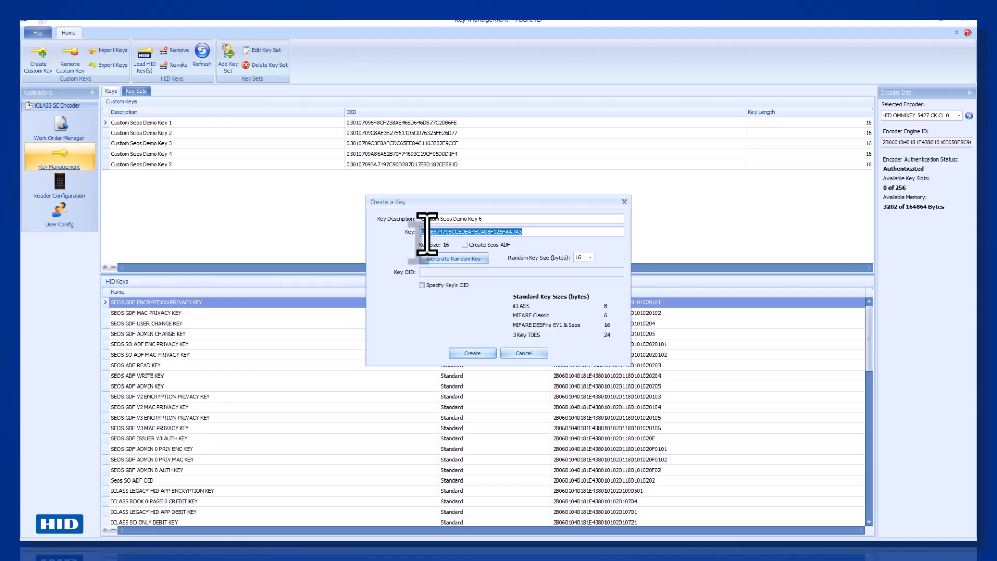
{"action": "left_click", "coordinate": [91, 551]}
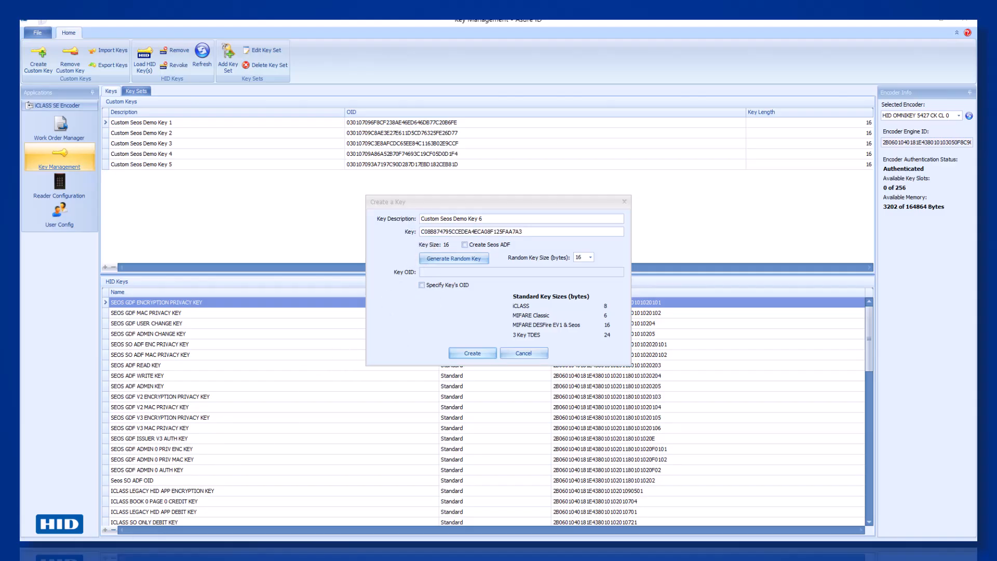
{"action": "left_click", "coordinate": [470, 354]}
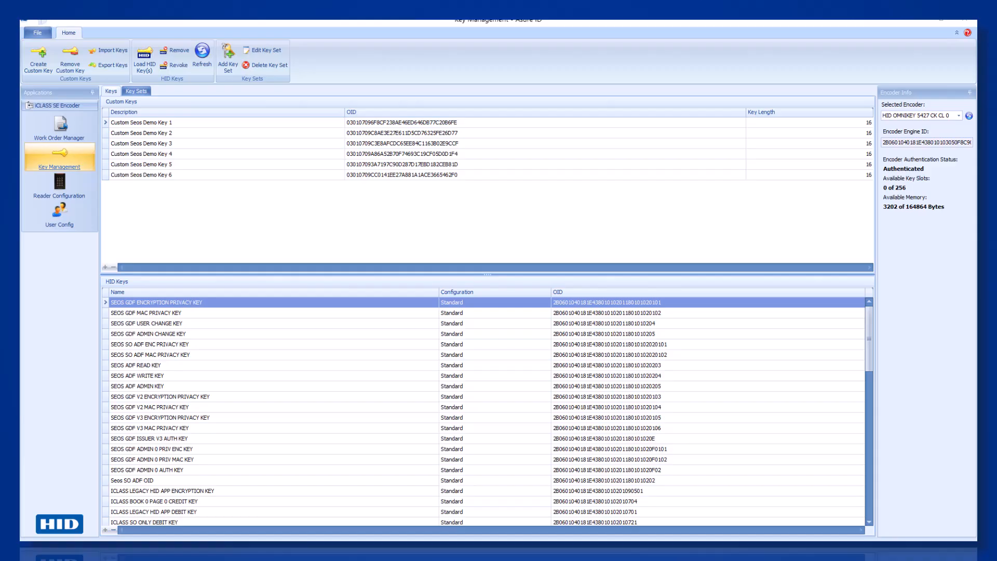
{"action": "left_click", "coordinate": [45, 67]}
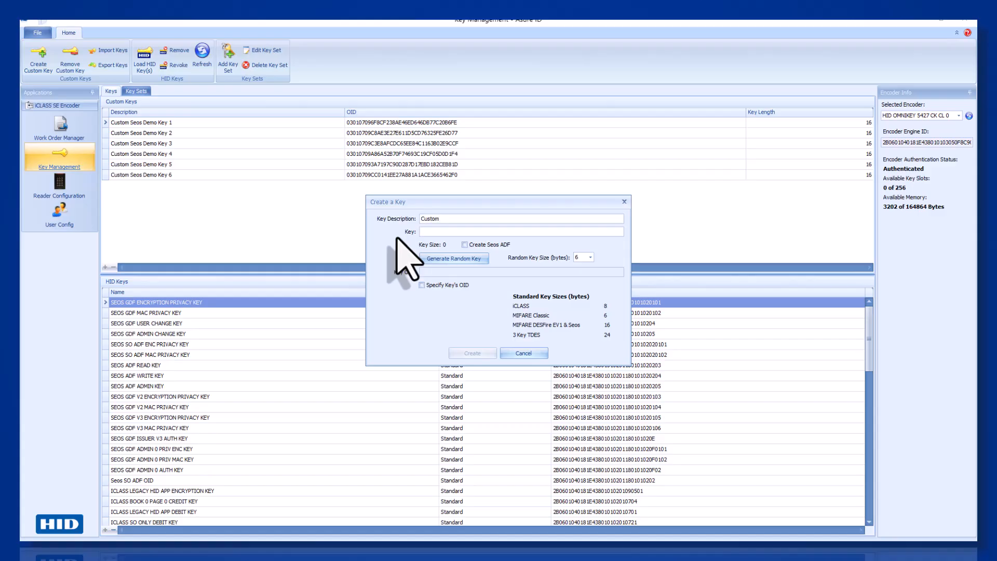
{"action": "type", "text": "Custom Seos Demo ADF OID"}
{"action": "left_click", "coordinate": [465, 245]}
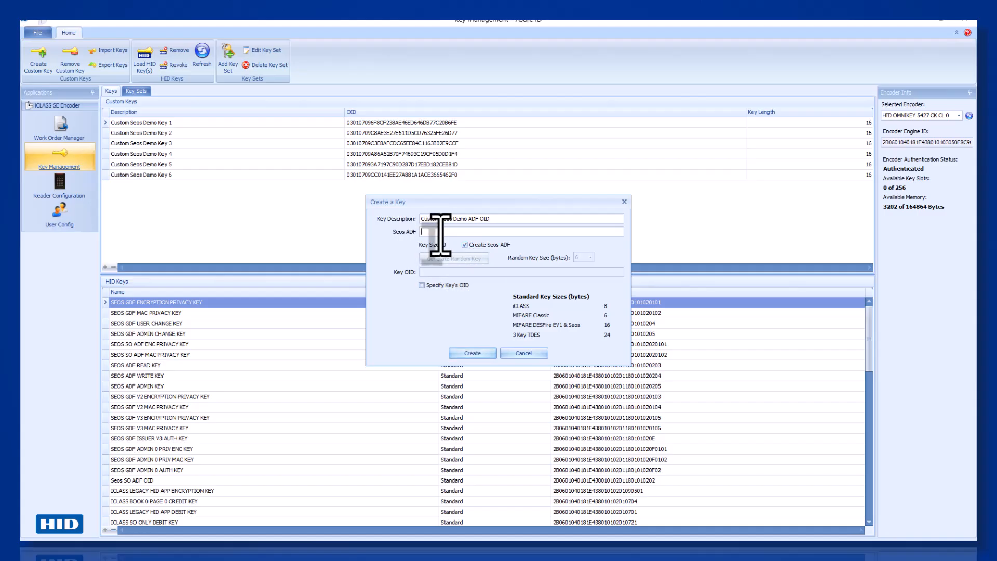
{"action": "type", "text": "0102030405060"}
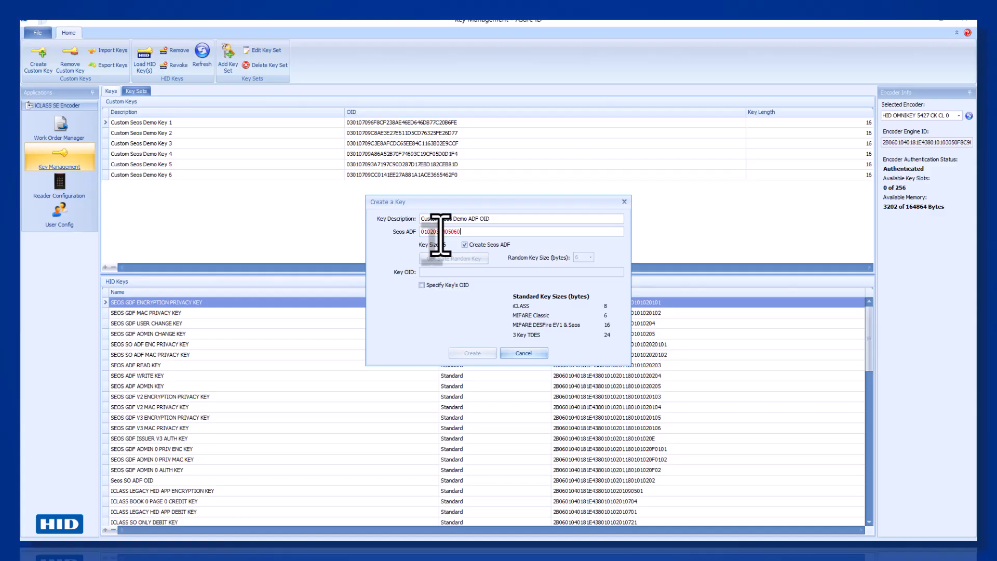
{"action": "type", "text": "708"}
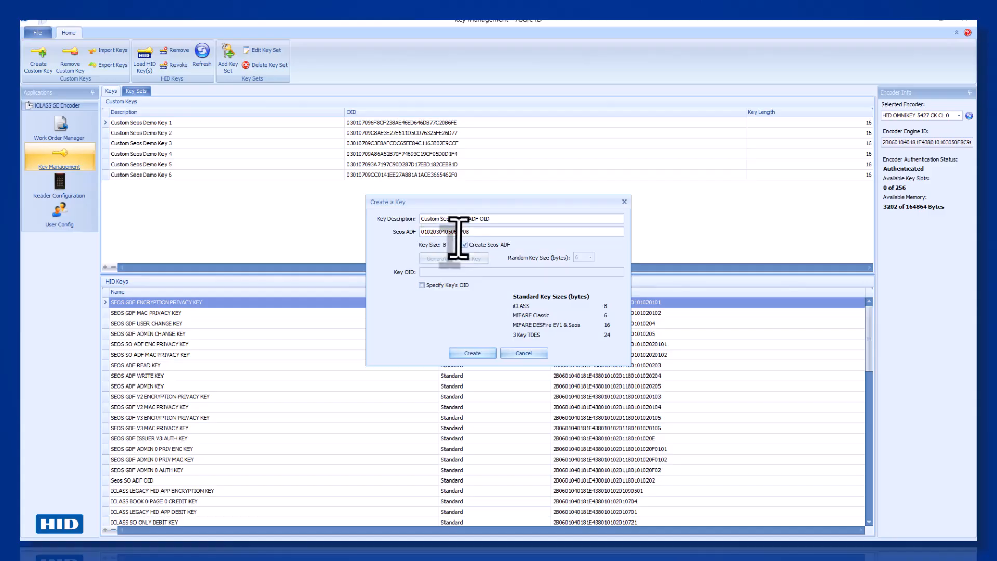
{"action": "double_click", "coordinate": [460, 232]}
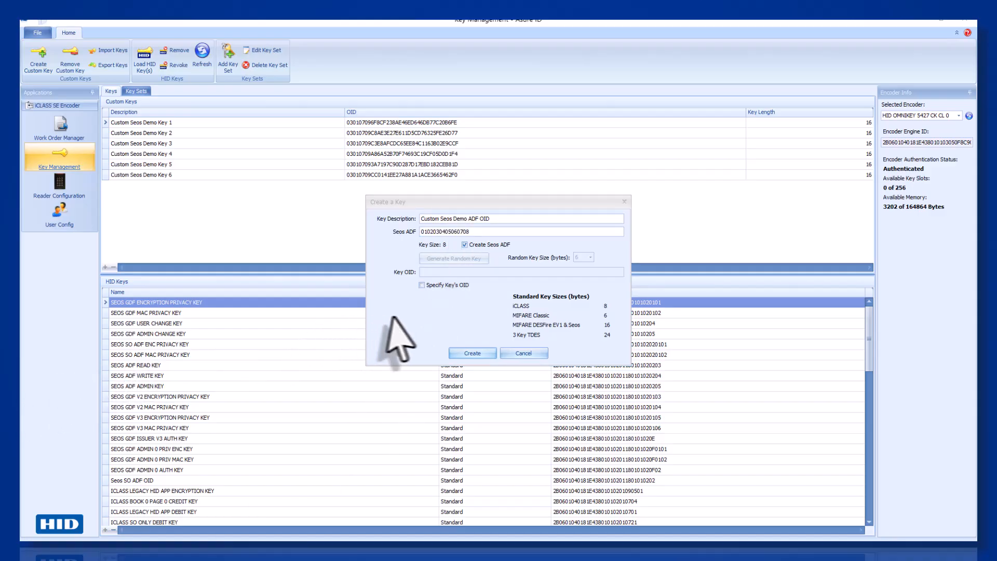
{"action": "left_click", "coordinate": [470, 354]}
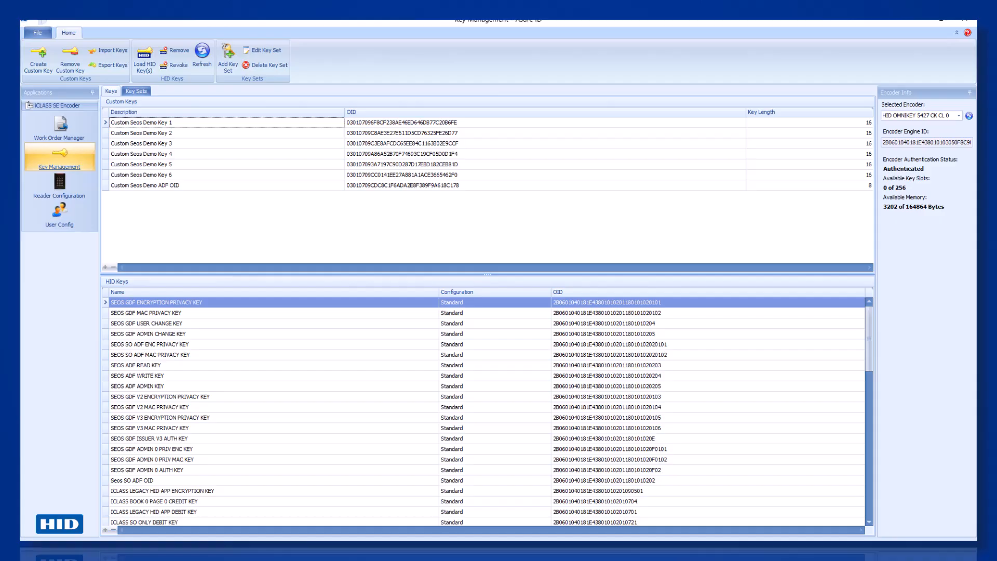
{"action": "left_click", "coordinate": [136, 92]}
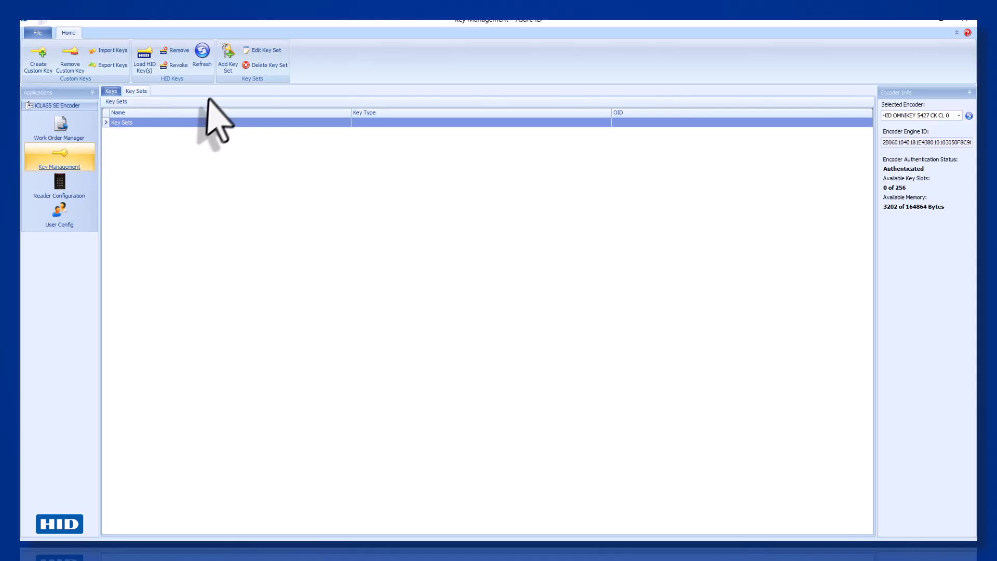
{"action": "left_click", "coordinate": [227, 66]}
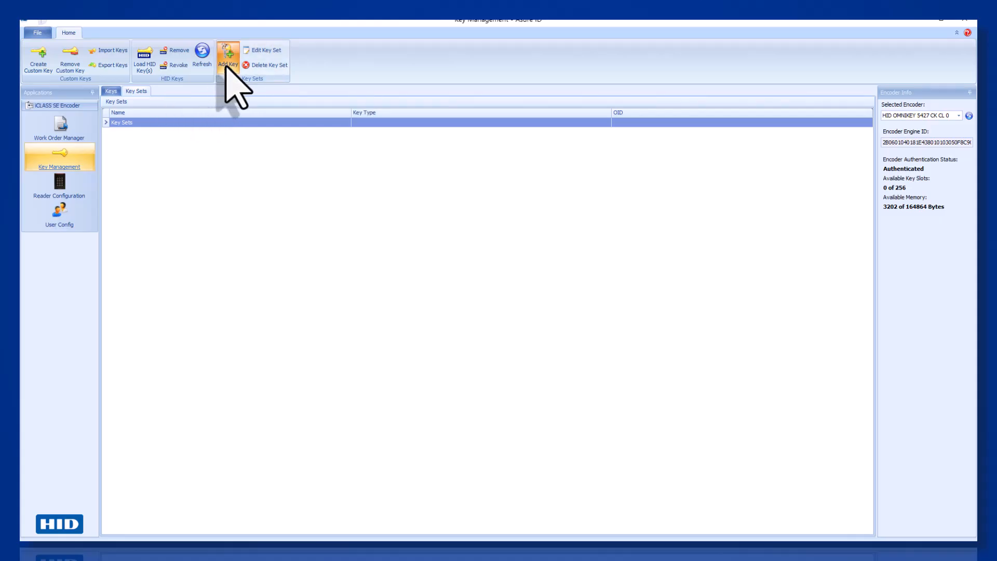
Set the key set type to Seos and rename the set 'Custom Seos Demo Key Set'.
{"action": "left_click", "coordinate": [446, 210]}
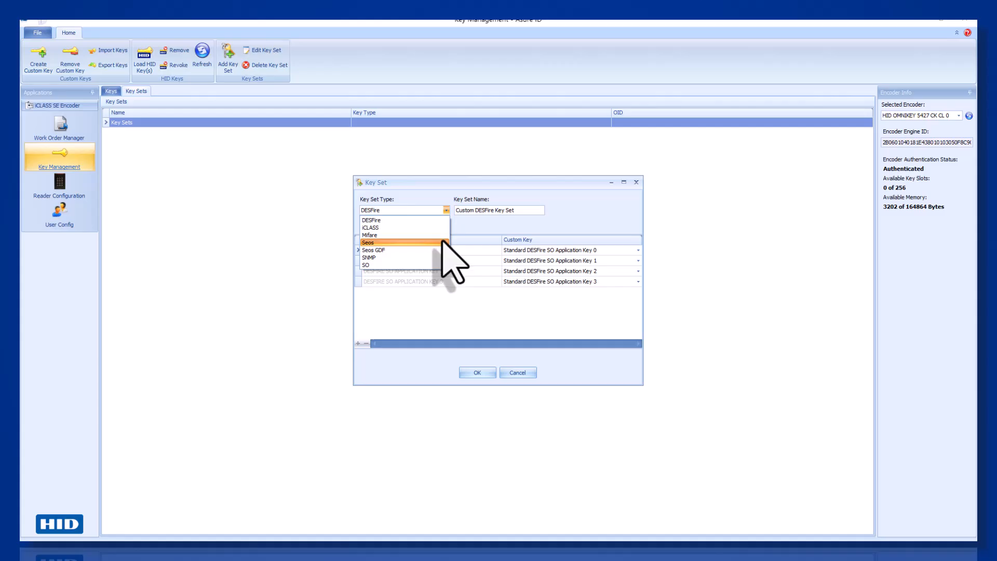
{"action": "left_click", "coordinate": [442, 243]}
{"action": "double_click", "coordinate": [473, 210]}
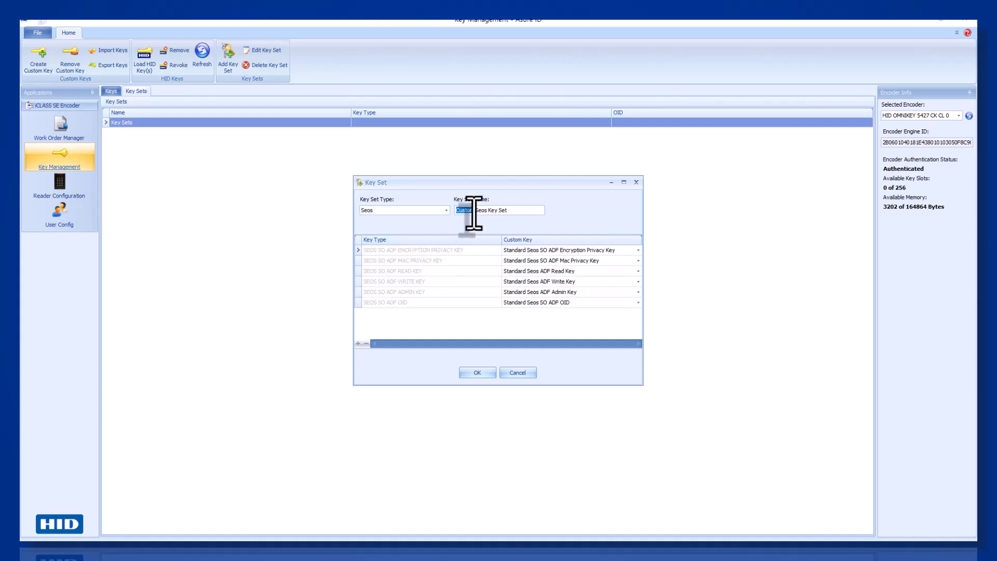
{"action": "left_click", "coordinate": [527, 210]}
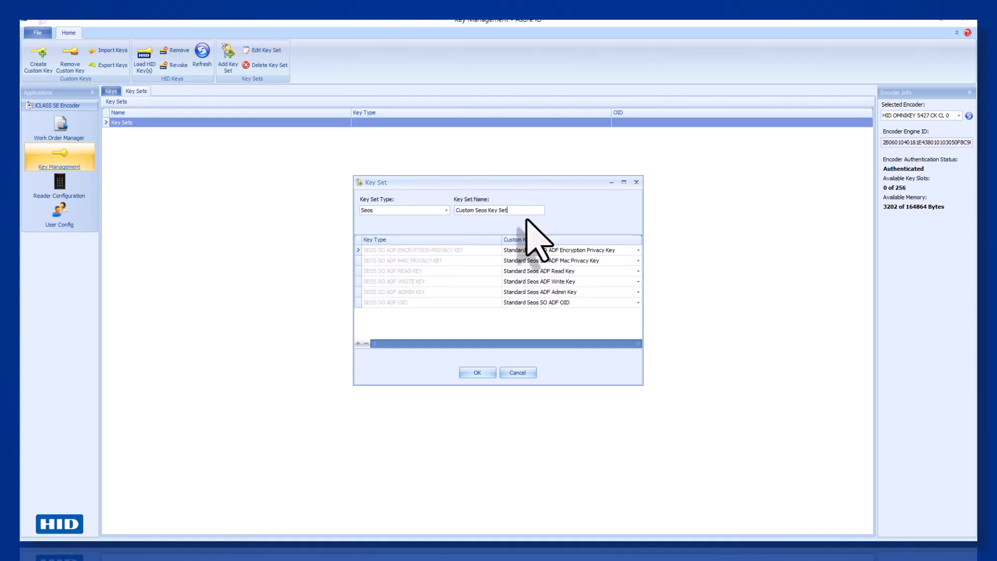
{"action": "key", "text": "BackSpace"}
{"action": "key", "text": "BackSpace"}
{"action": "key", "text": "BackSpace"}
{"action": "key", "text": "BackSpace"}
{"action": "key", "text": "BackSpace"}
{"action": "key", "text": "BackSpace"}
Assign Demo Keys 1, 2 and 3 to ADF encryption privacy, MAC privacy and read.
{"action": "left_click", "coordinate": [638, 250]}
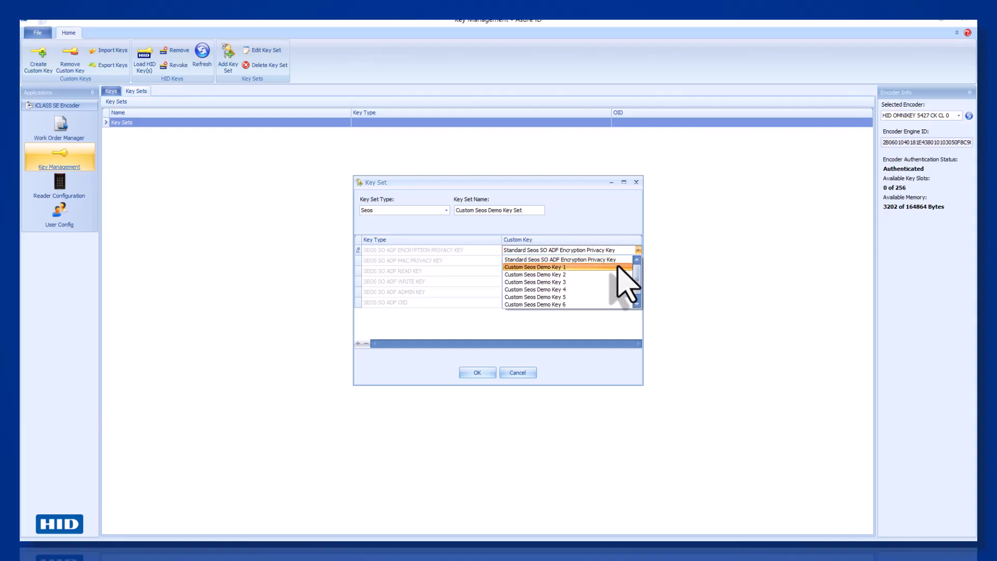
{"action": "left_click", "coordinate": [618, 267]}
{"action": "left_click", "coordinate": [638, 260]}
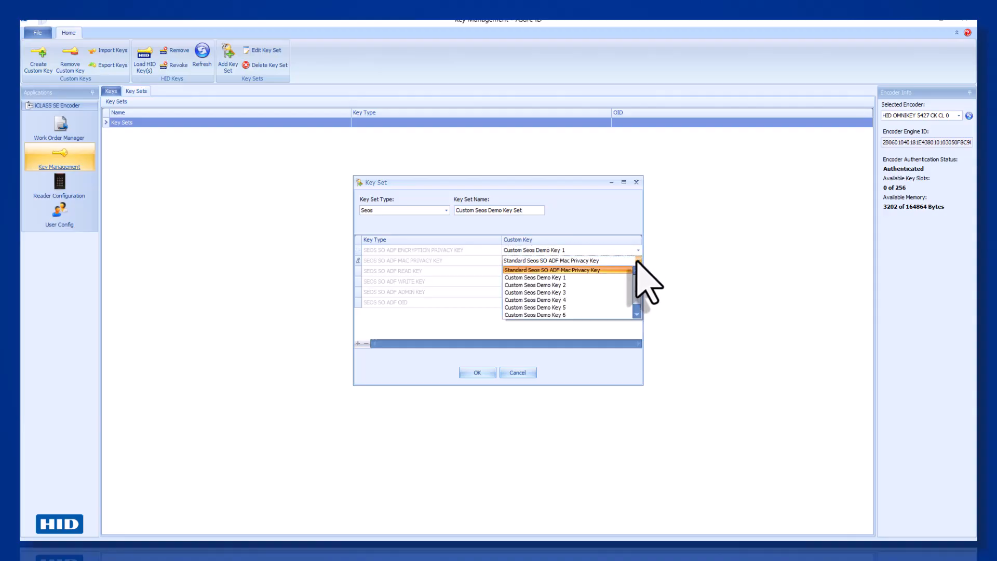
{"action": "left_click", "coordinate": [623, 285]}
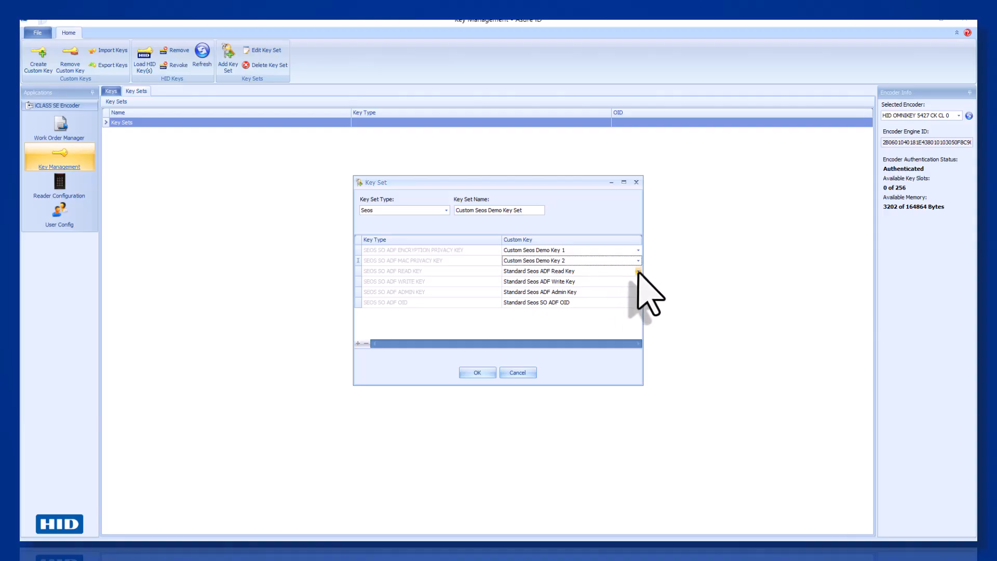
{"action": "left_click", "coordinate": [638, 270]}
{"action": "left_click", "coordinate": [618, 302]}
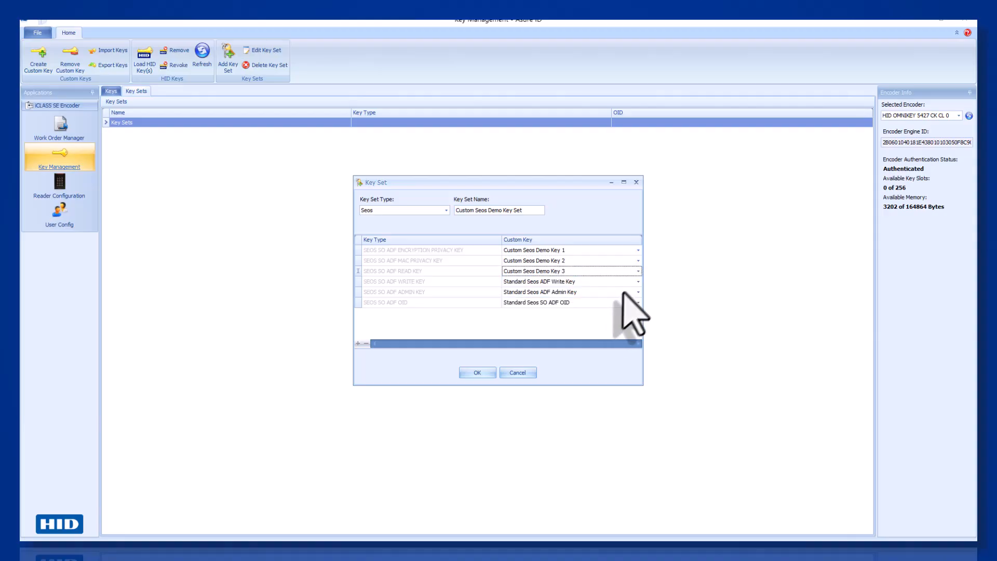
Assign Demo Key 4 as write key, Key 5 as admin key, the ADF OID, and save.
{"action": "left_click", "coordinate": [638, 281]}
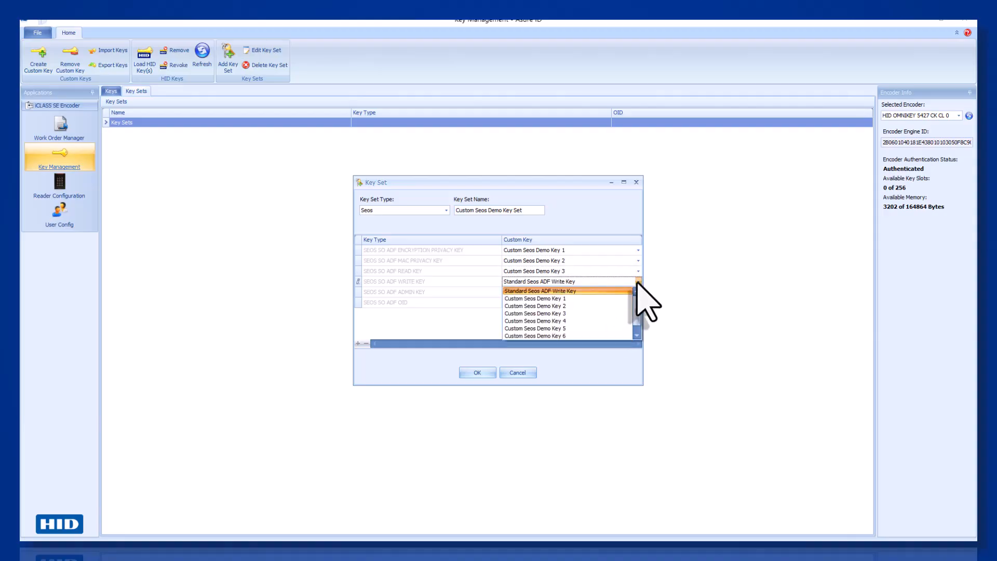
{"action": "left_click", "coordinate": [611, 321]}
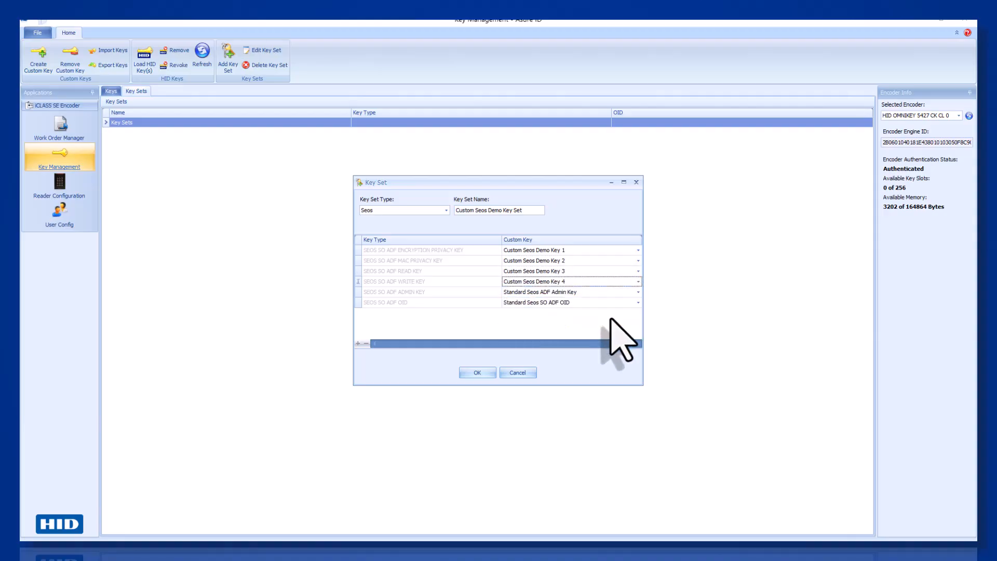
{"action": "left_click", "coordinate": [638, 292]}
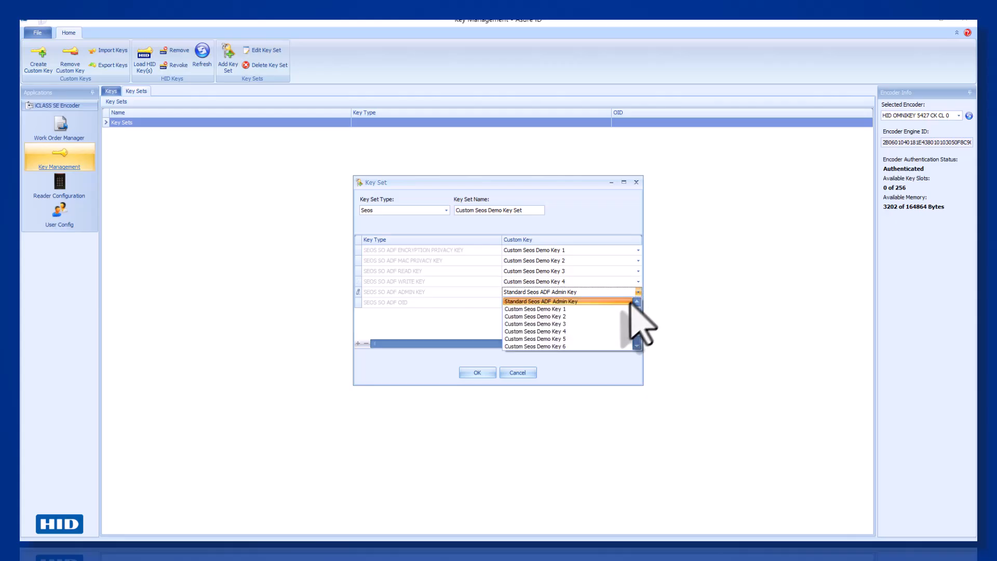
{"action": "left_click", "coordinate": [613, 339]}
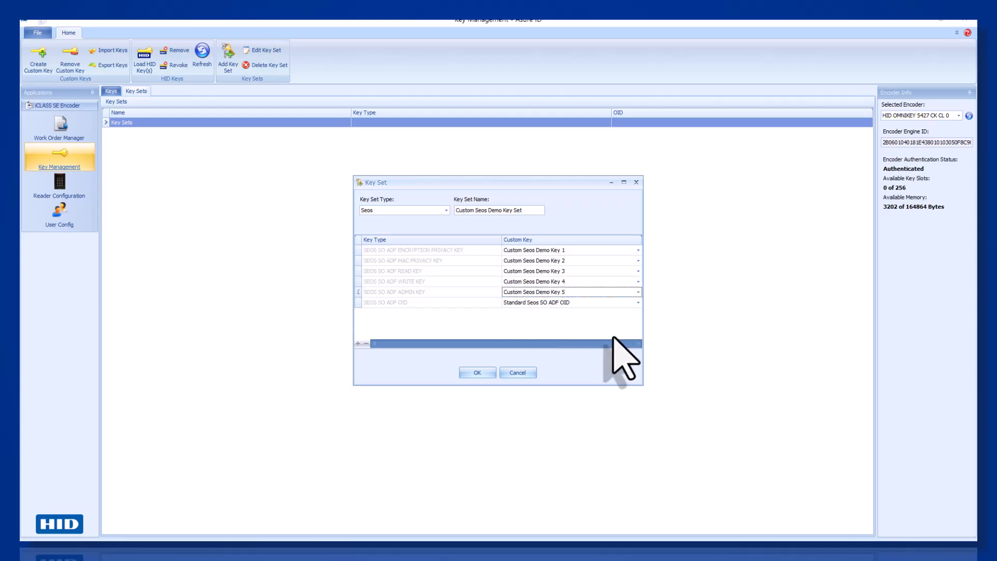
{"action": "left_click", "coordinate": [638, 302]}
{"action": "scroll", "coordinate": [607, 326], "scroll_direction": "down", "scroll_amount": 2}
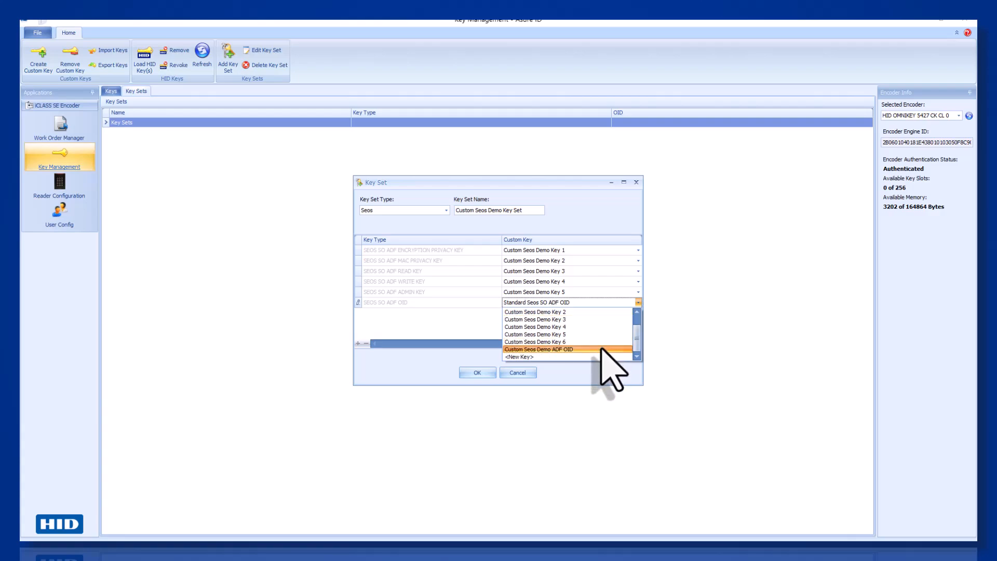
{"action": "left_click", "coordinate": [604, 350]}
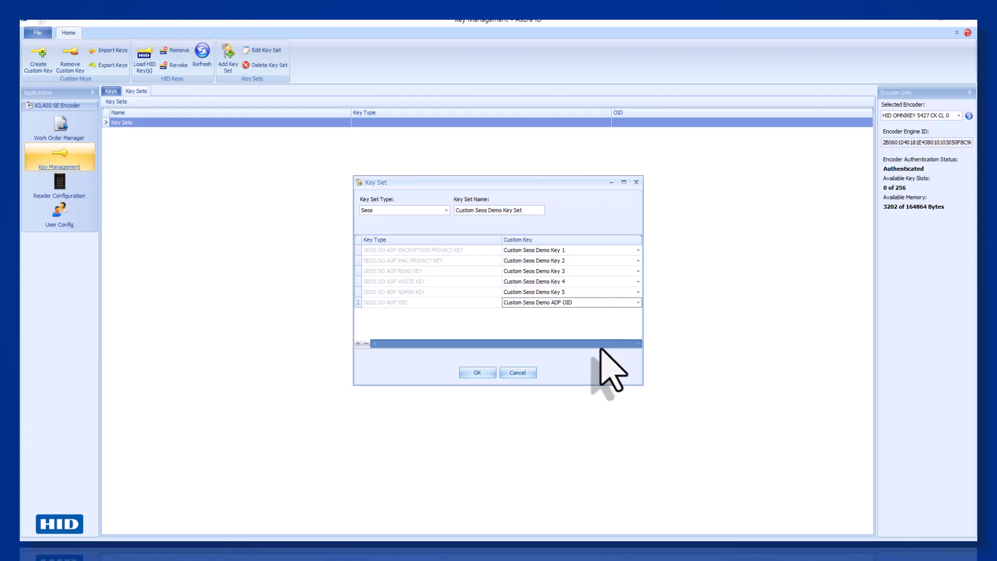
{"action": "left_click", "coordinate": [471, 372]}
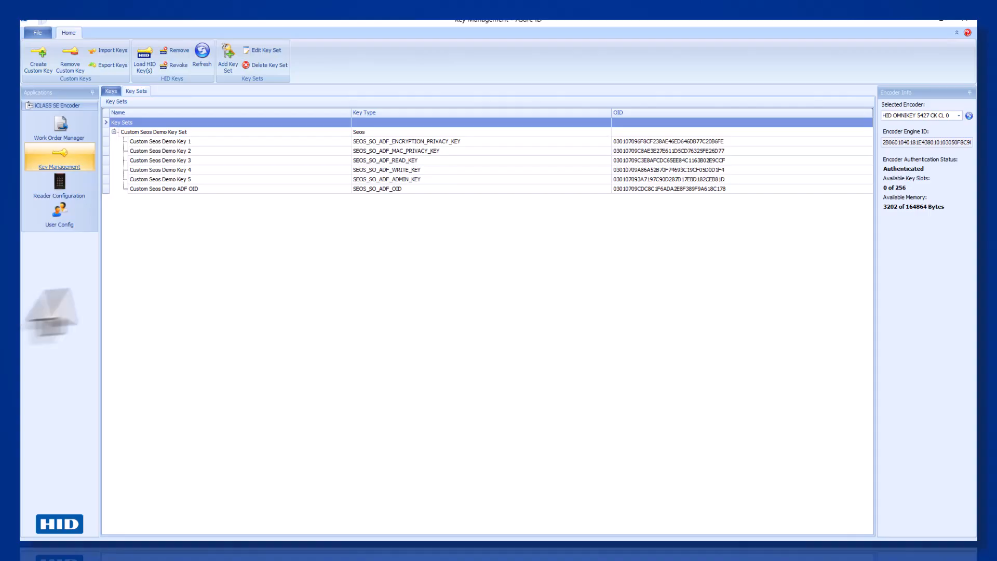
Create an SO-type key set 'Custom Seos Demo SO' using Custom Seos Demo Key 6 for SO encryption.
{"action": "left_click", "coordinate": [232, 65]}
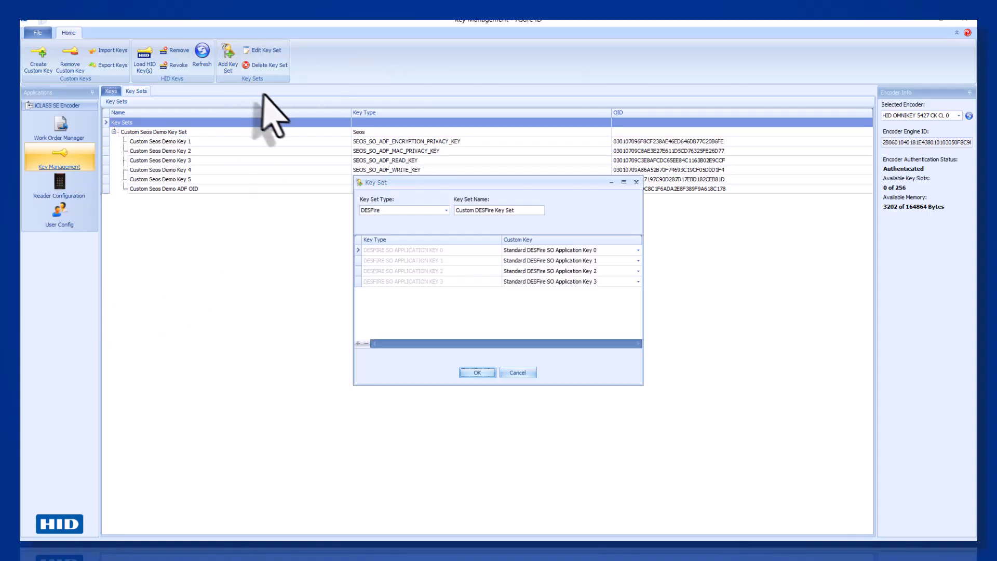
{"action": "left_click", "coordinate": [446, 210]}
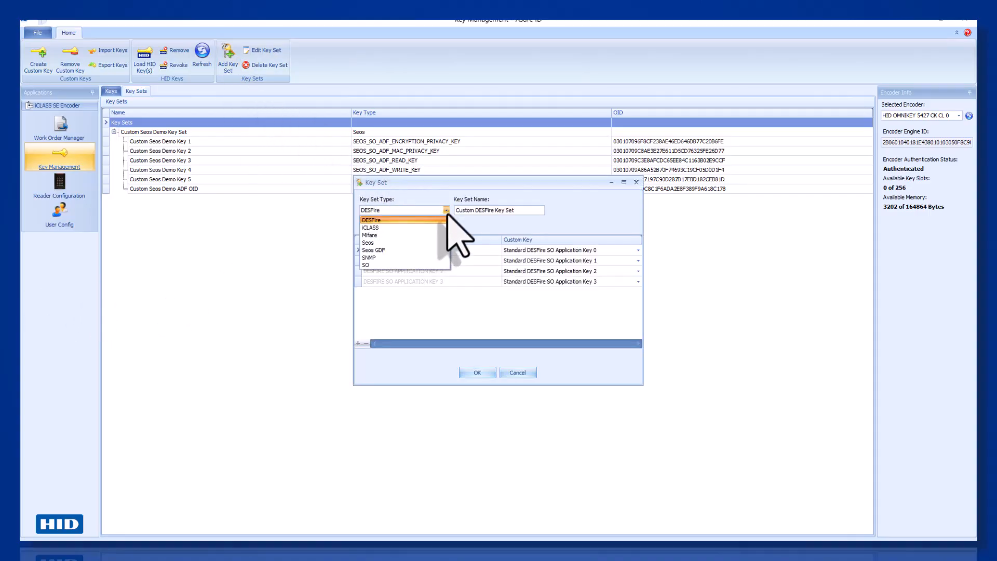
{"action": "left_click", "coordinate": [443, 264]}
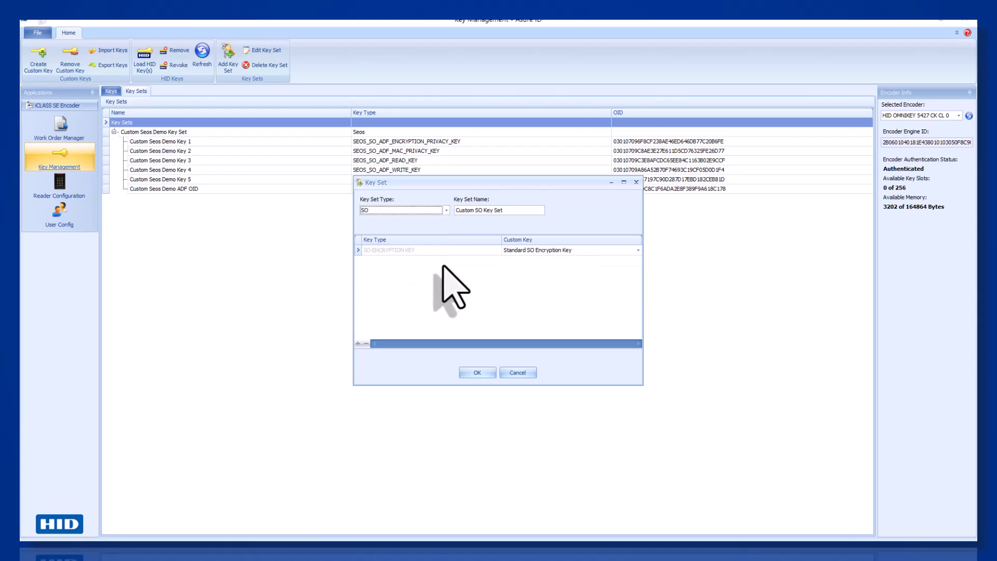
{"action": "double_click", "coordinate": [498, 210]}
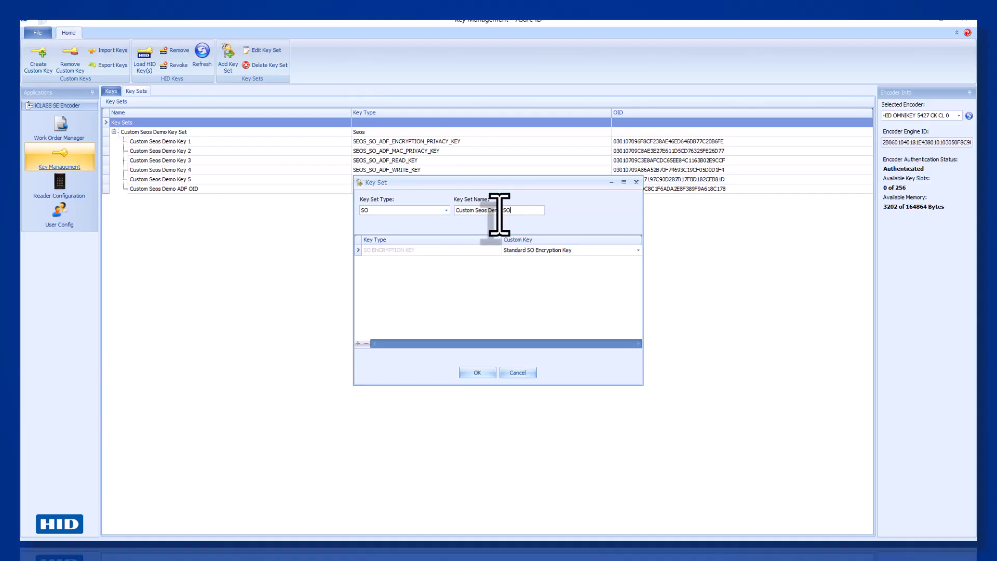
{"action": "left_click", "coordinate": [638, 251]}
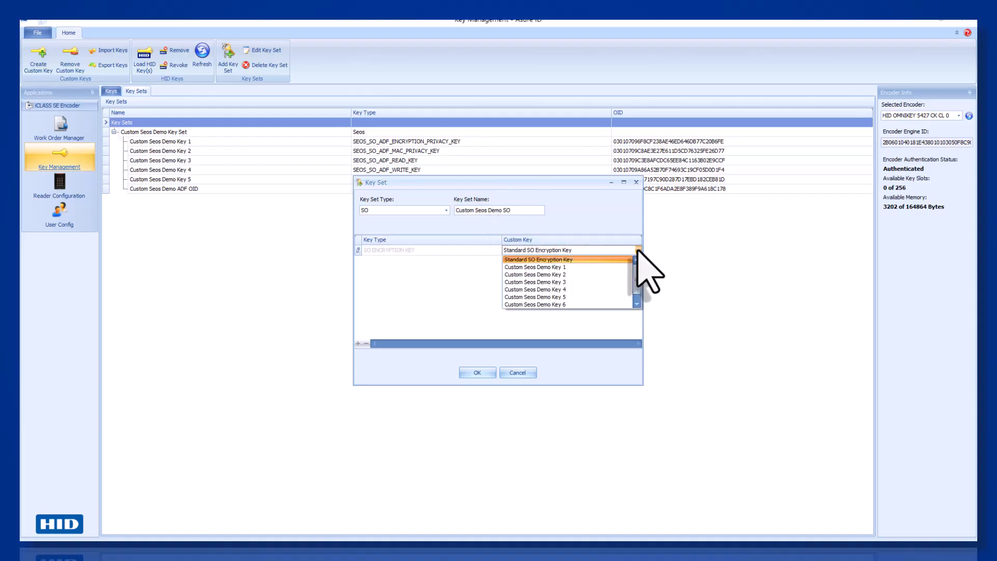
{"action": "left_click", "coordinate": [607, 304]}
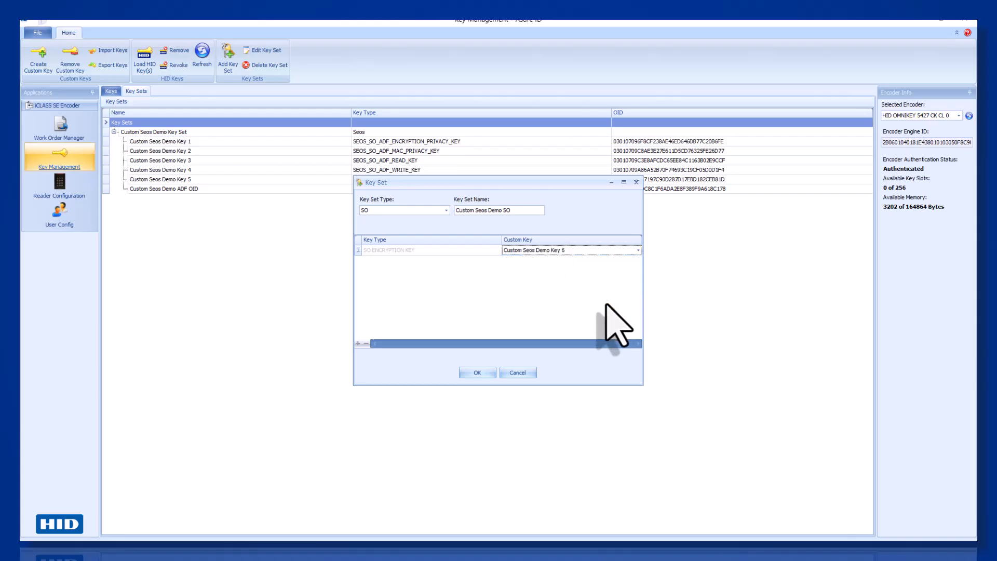
{"action": "left_click", "coordinate": [470, 372]}
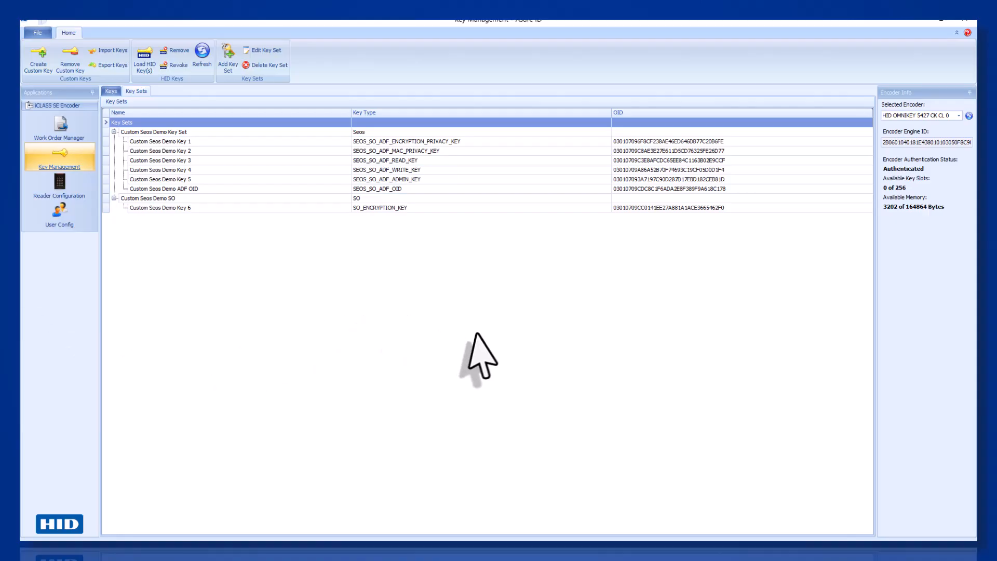
Create a new work order in Work Order Manager using the Seos plugin.
{"action": "left_click", "coordinate": [68, 134]}
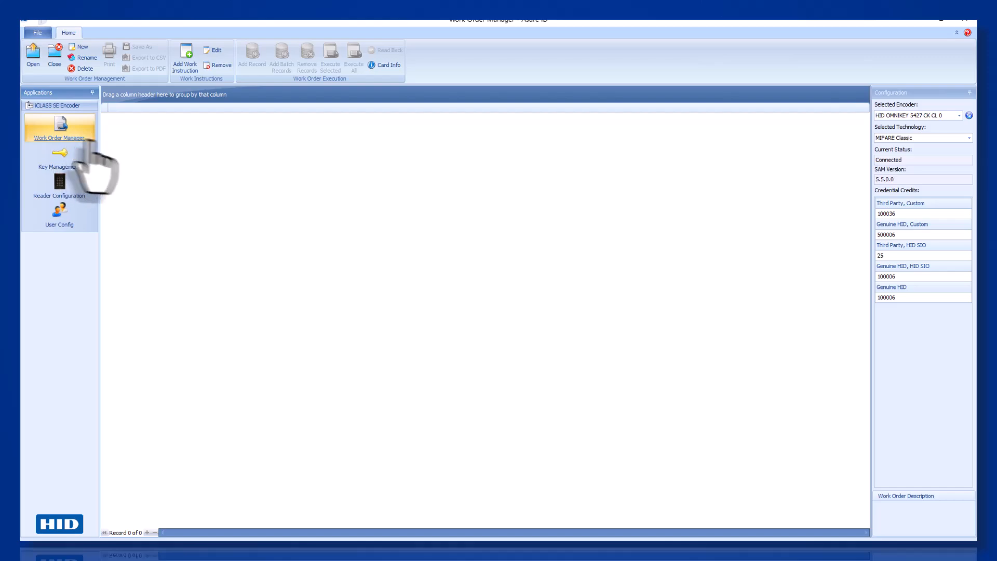
{"action": "left_click", "coordinate": [81, 47]}
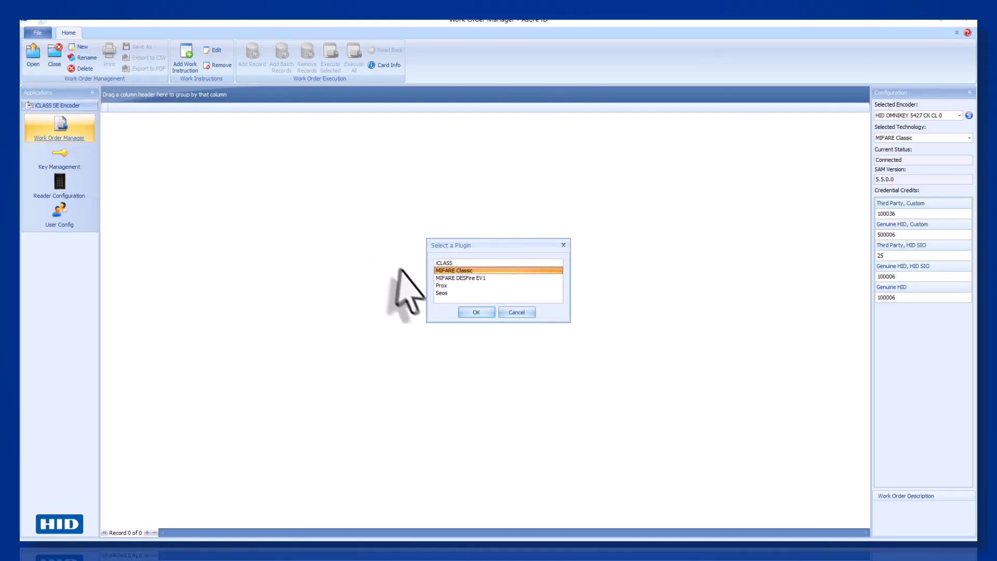
{"action": "left_click", "coordinate": [439, 293]}
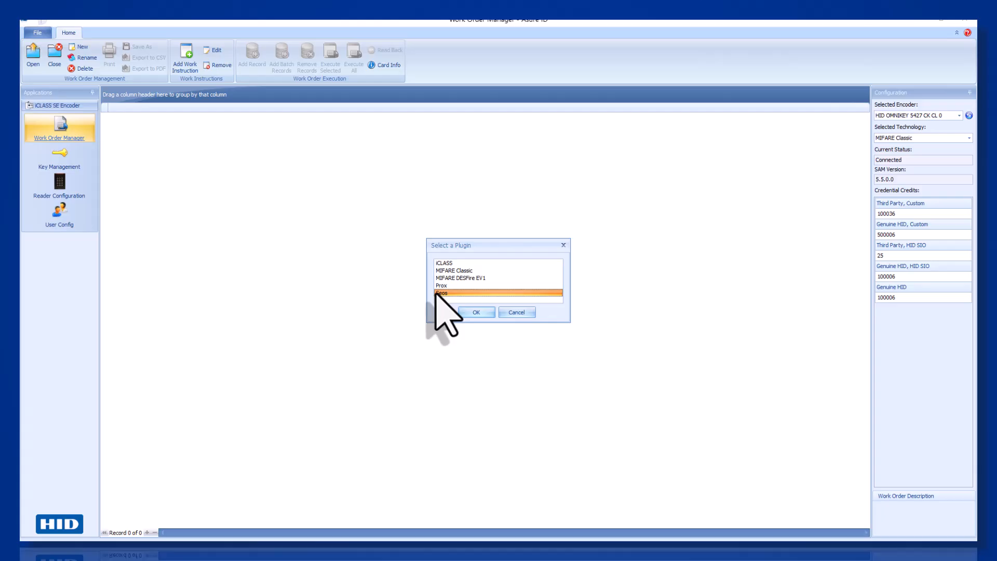
{"action": "left_click", "coordinate": [463, 312]}
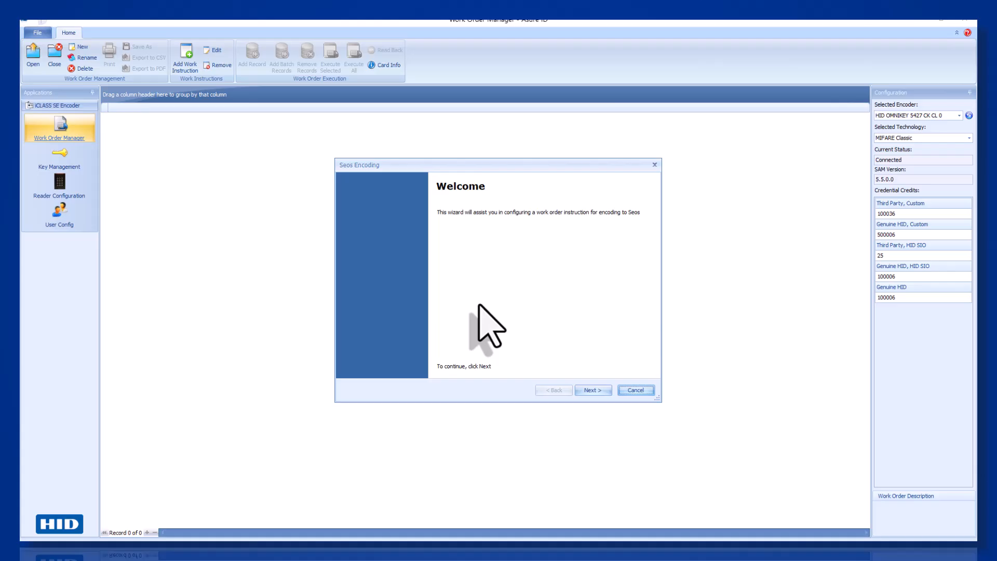
Accept the HID access write instruction and default H10301 format parameters, reaching key selection.
{"action": "left_click", "coordinate": [592, 390]}
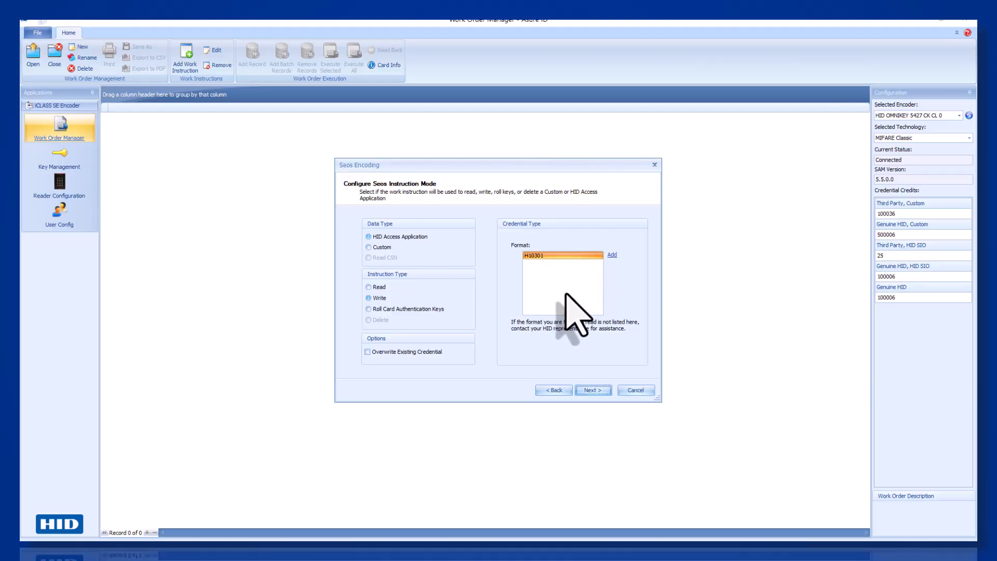
{"action": "left_click", "coordinate": [594, 391]}
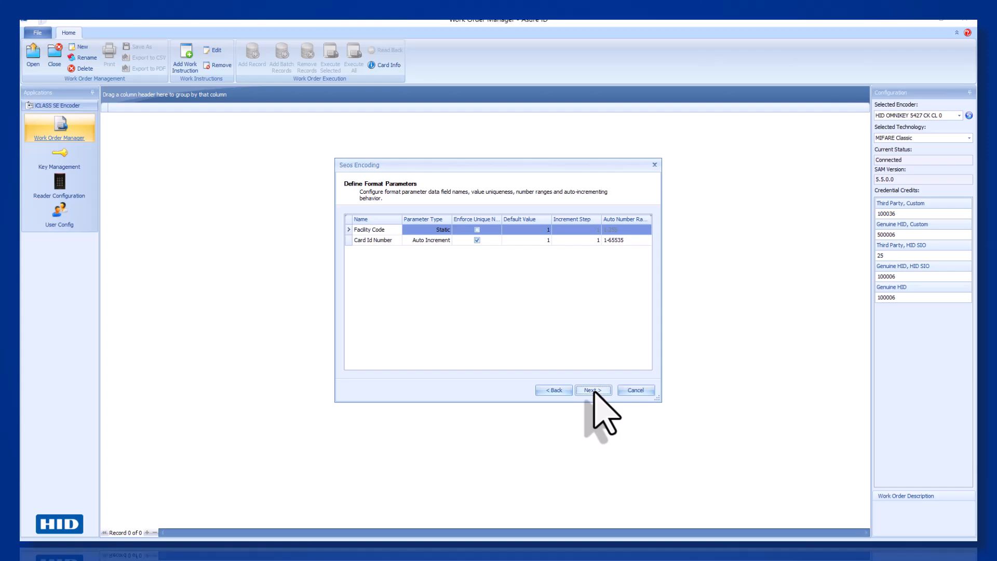
{"action": "left_click", "coordinate": [594, 392]}
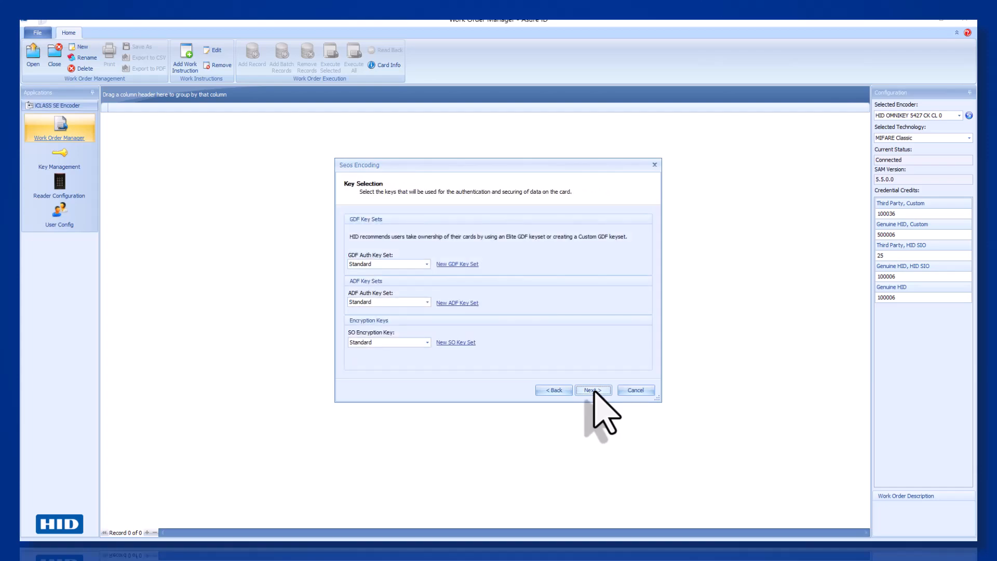
Use Custom Seos Demo Key Set for ADF authentication and Custom Seos Demo SO for encryption, then finish.
{"action": "left_click", "coordinate": [425, 304]}
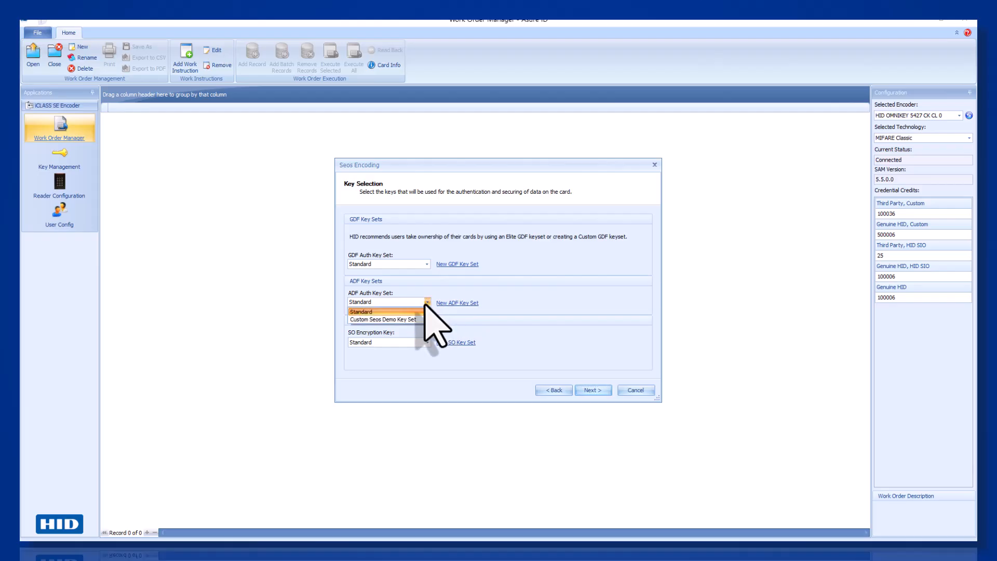
{"action": "left_click", "coordinate": [394, 319]}
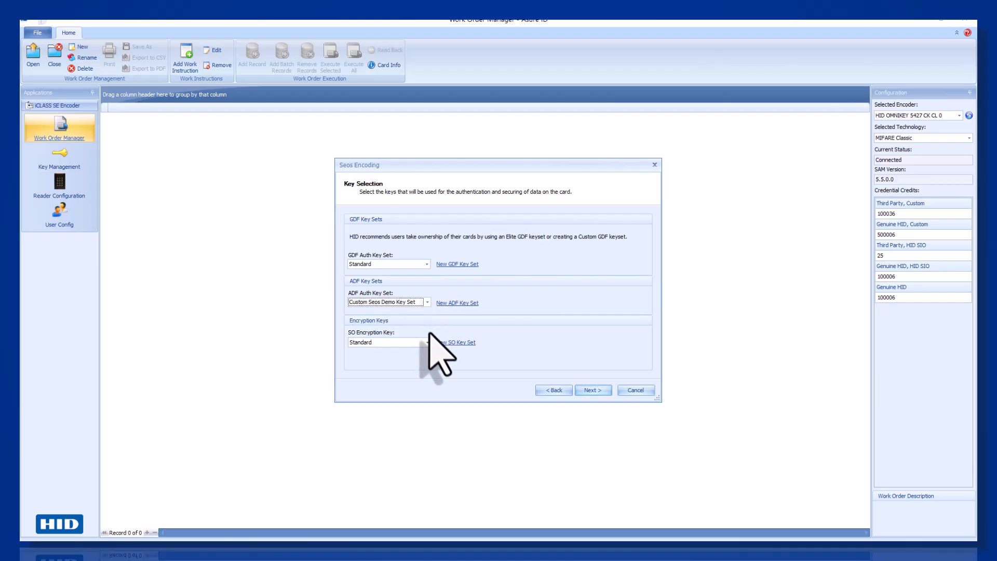
{"action": "left_click", "coordinate": [427, 342]}
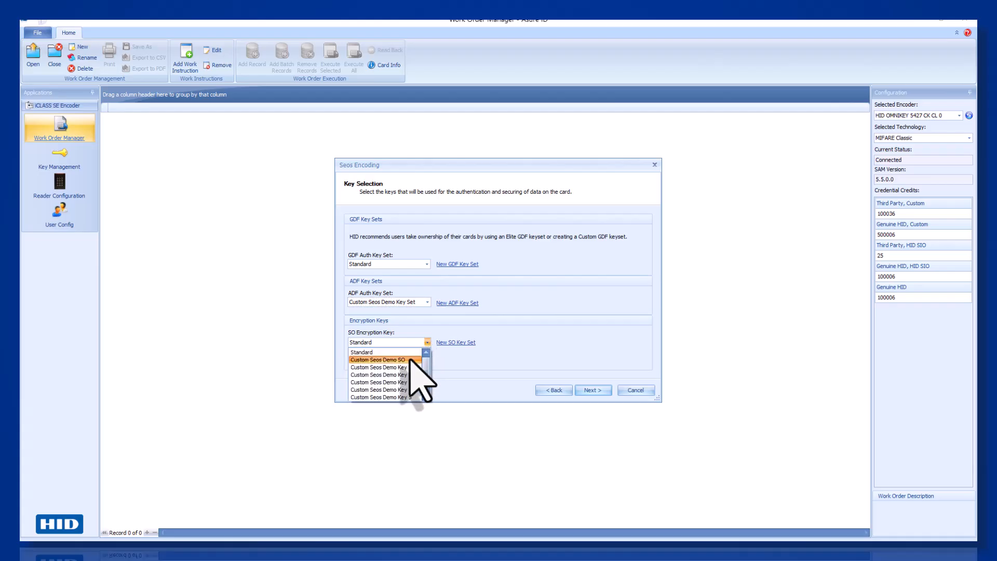
{"action": "left_click", "coordinate": [410, 360]}
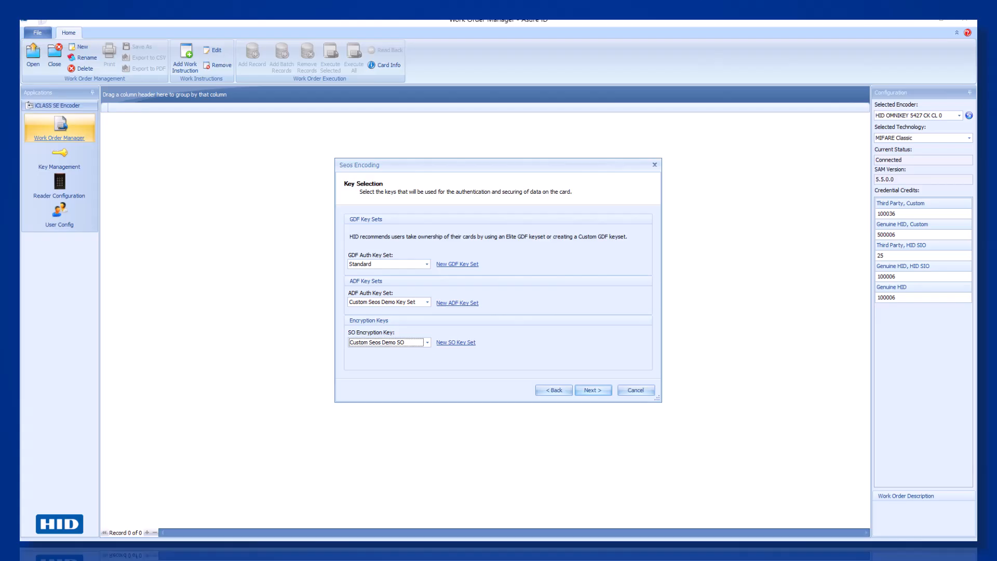
{"action": "left_click", "coordinate": [596, 394]}
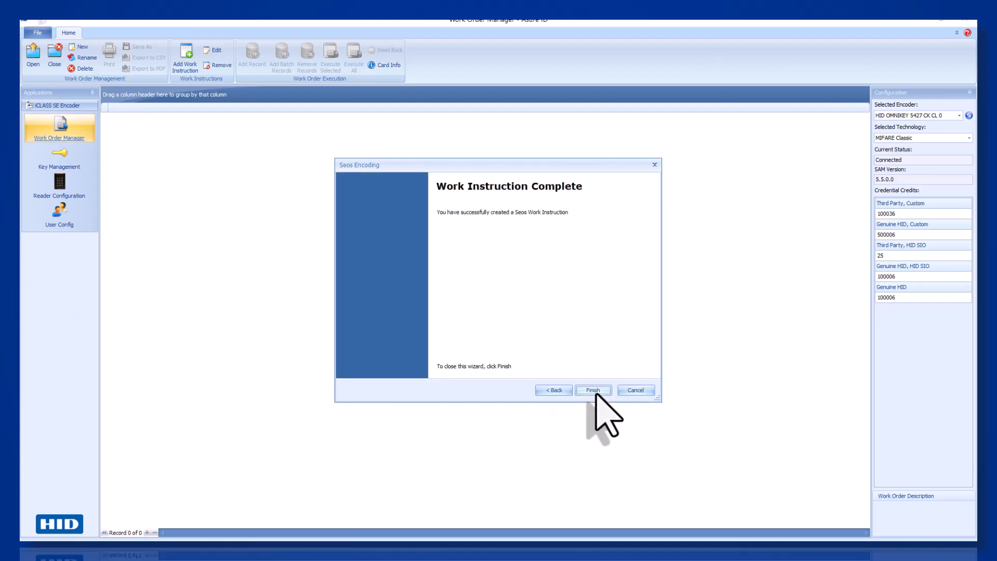
{"action": "left_click", "coordinate": [596, 393]}
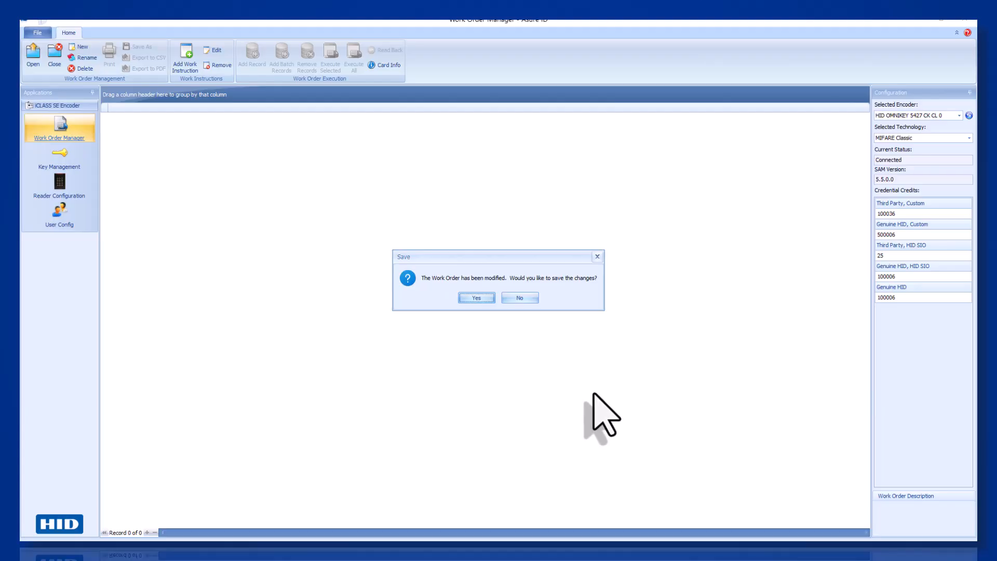
Confirm saving the modified work order and store it as template 'Custom Seos Demo'.
{"action": "left_click", "coordinate": [476, 297]}
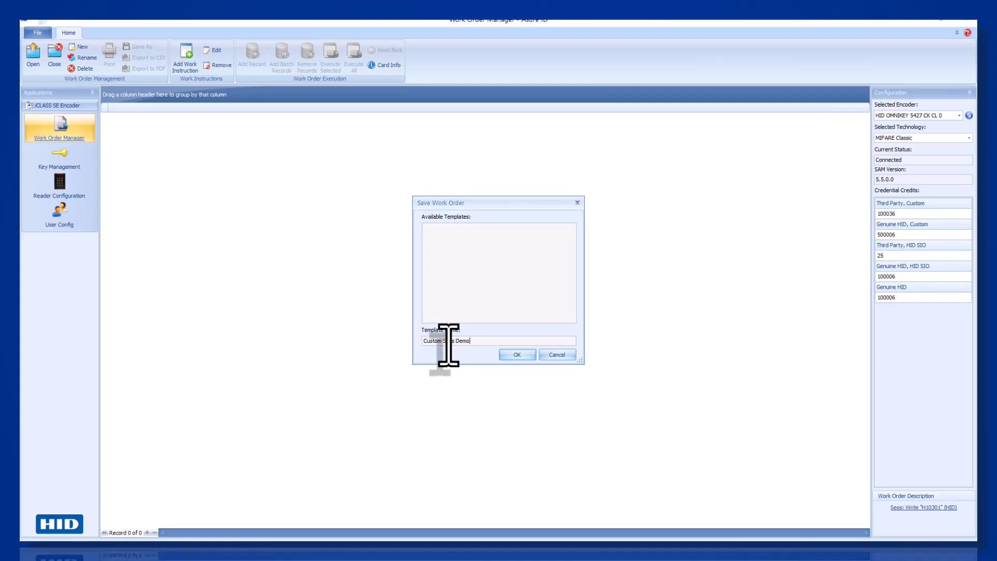
{"action": "left_click", "coordinate": [517, 355]}
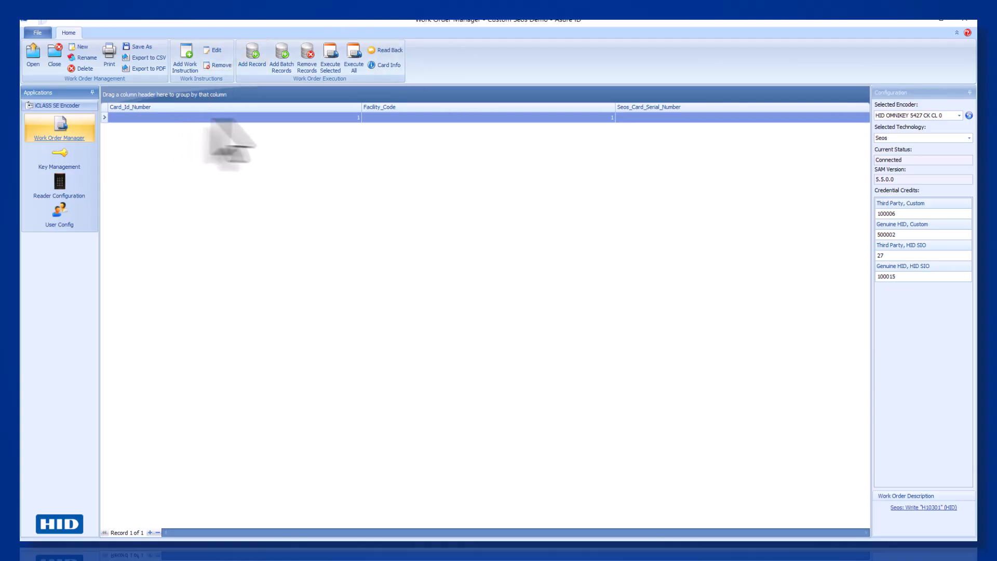
Start encoding the selected card record, then open My Keystore among HID Linq's custom keystores.
{"action": "left_click", "coordinate": [332, 69]}
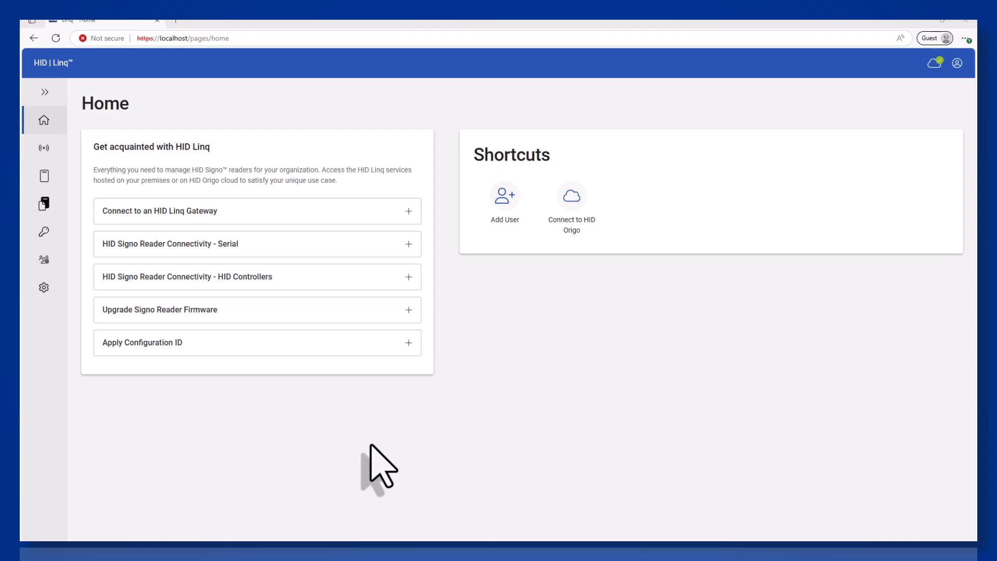
{"action": "left_click", "coordinate": [43, 234]}
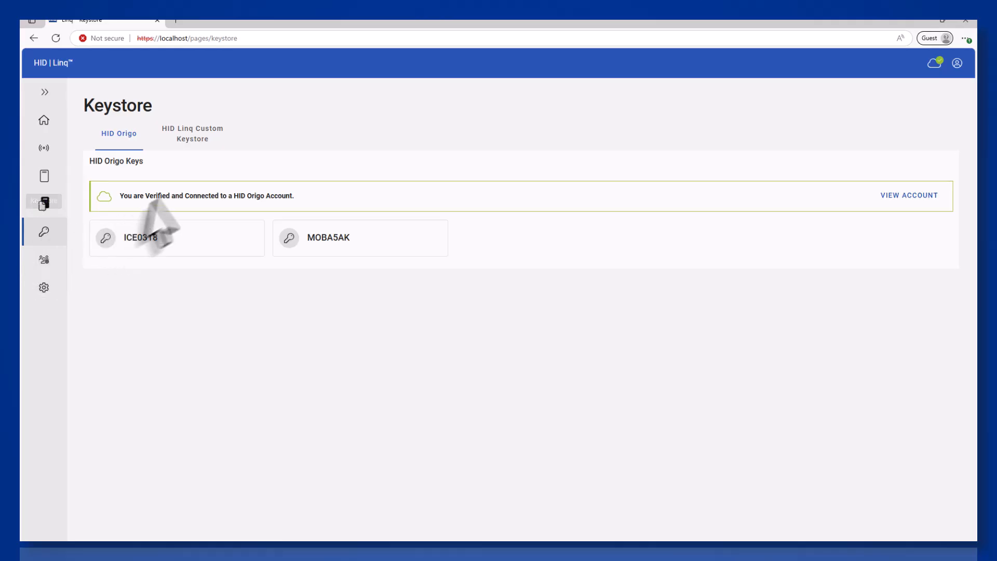
{"action": "left_click", "coordinate": [193, 139]}
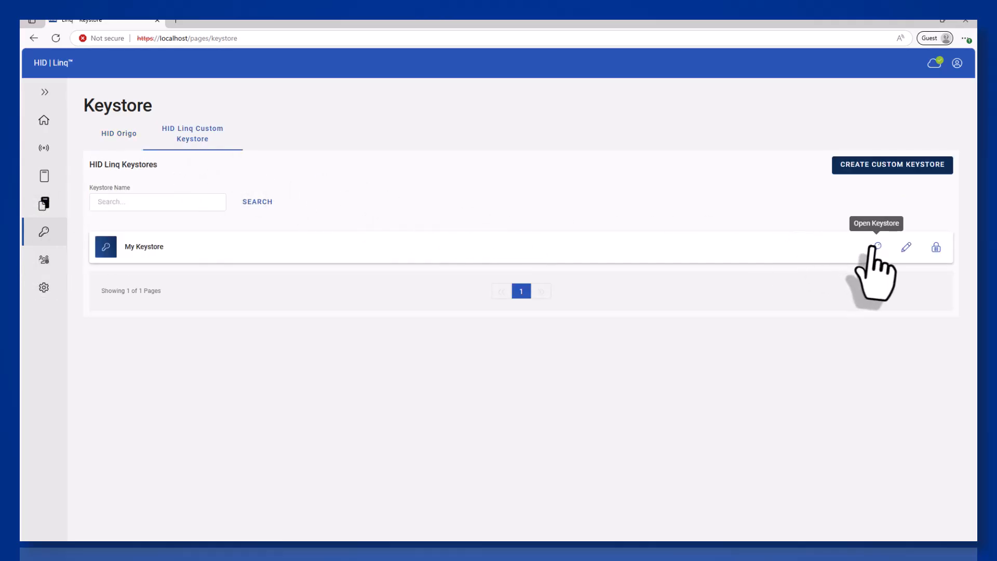
{"action": "left_click", "coordinate": [877, 249]}
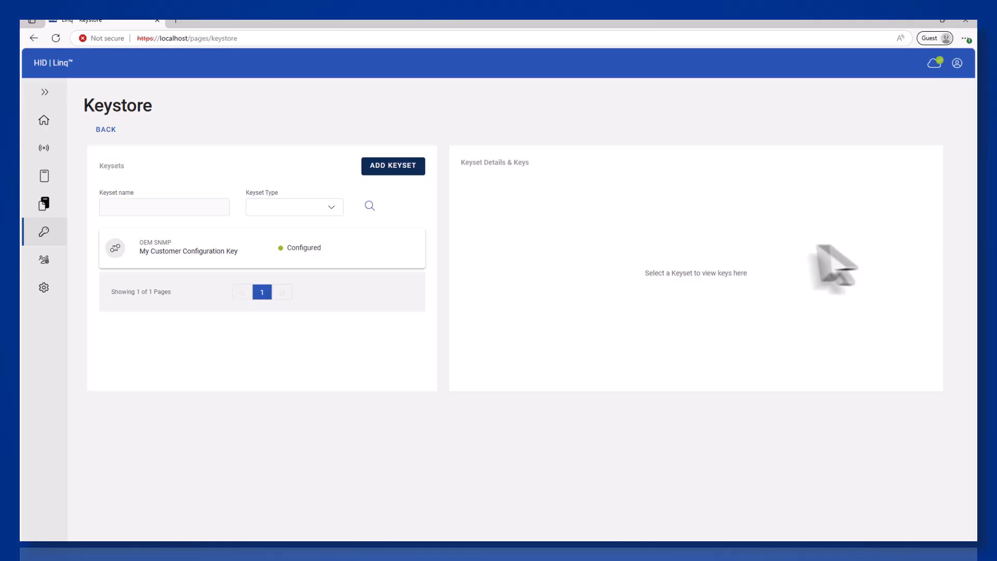
Add a new Seos-type keyset named 'Custom Seos Demo Keys'.
{"action": "left_click", "coordinate": [400, 166]}
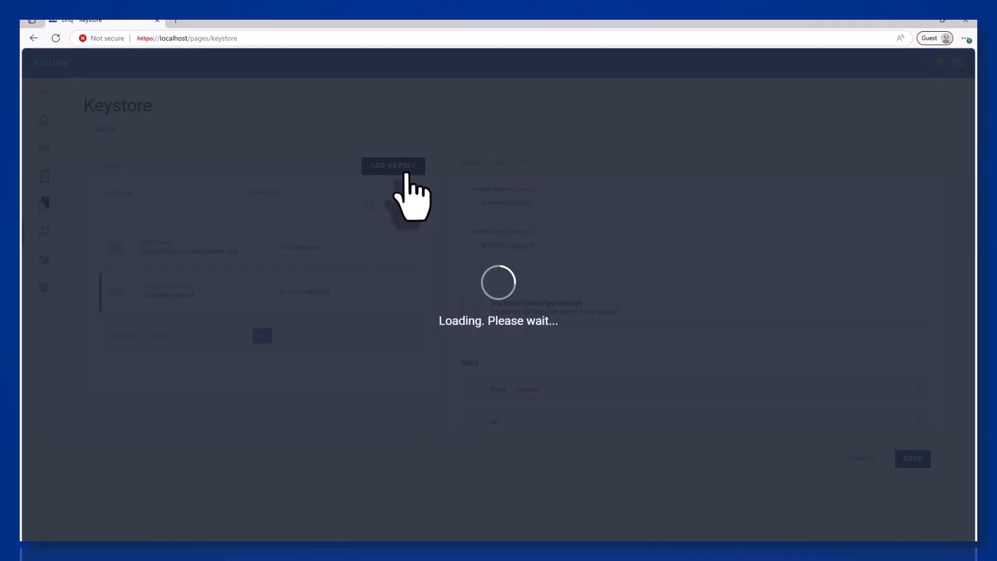
{"action": "triple_click", "coordinate": [525, 203]}
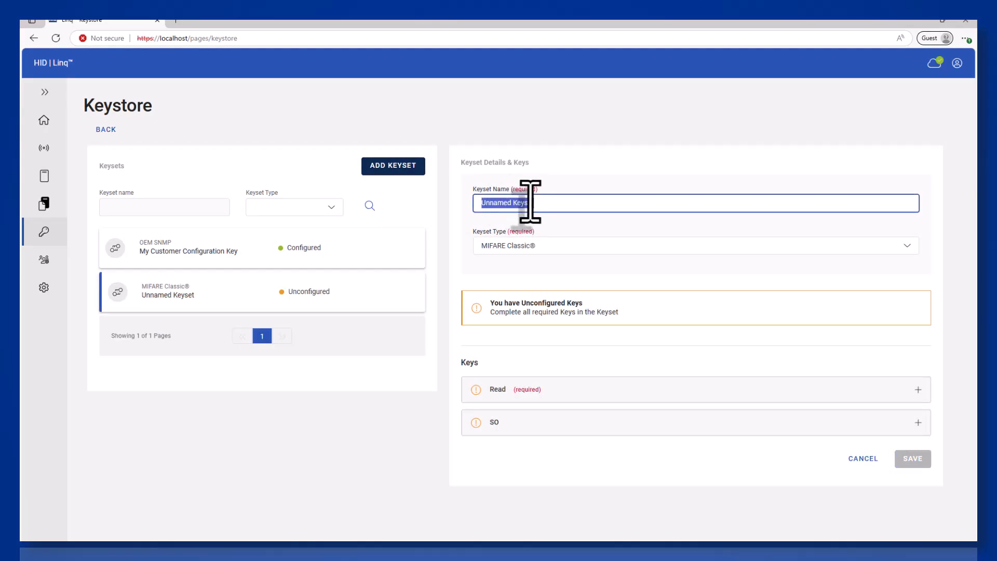
{"action": "type", "text": "Custom "}
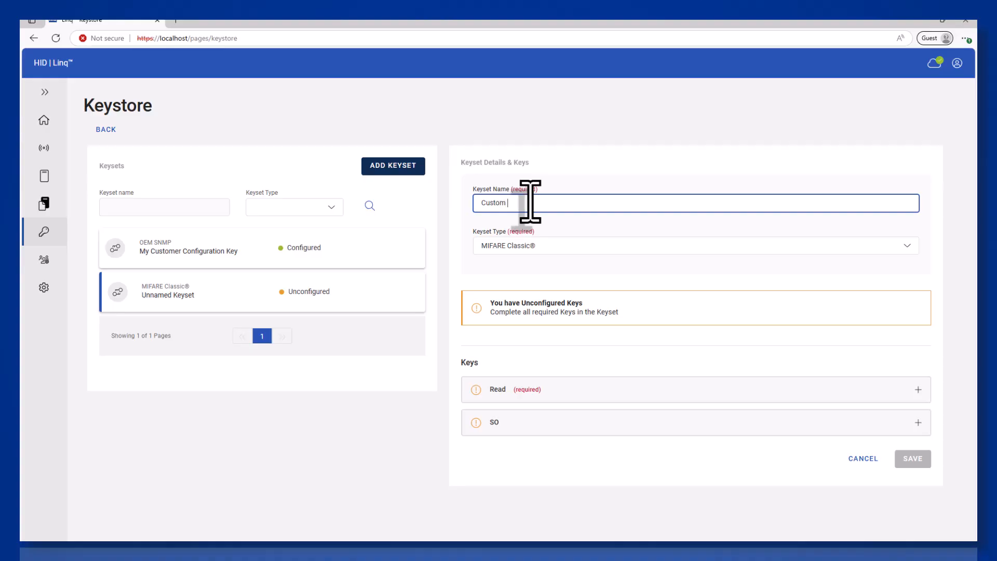
{"action": "type", "text": "Seos Demo Keys"}
{"action": "left_click", "coordinate": [558, 250]}
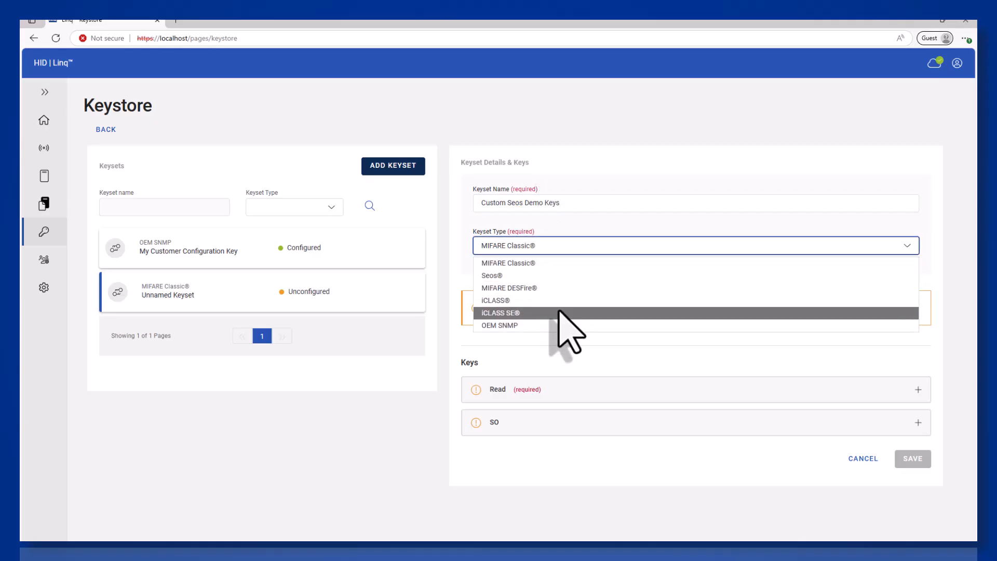
{"action": "left_click", "coordinate": [561, 276]}
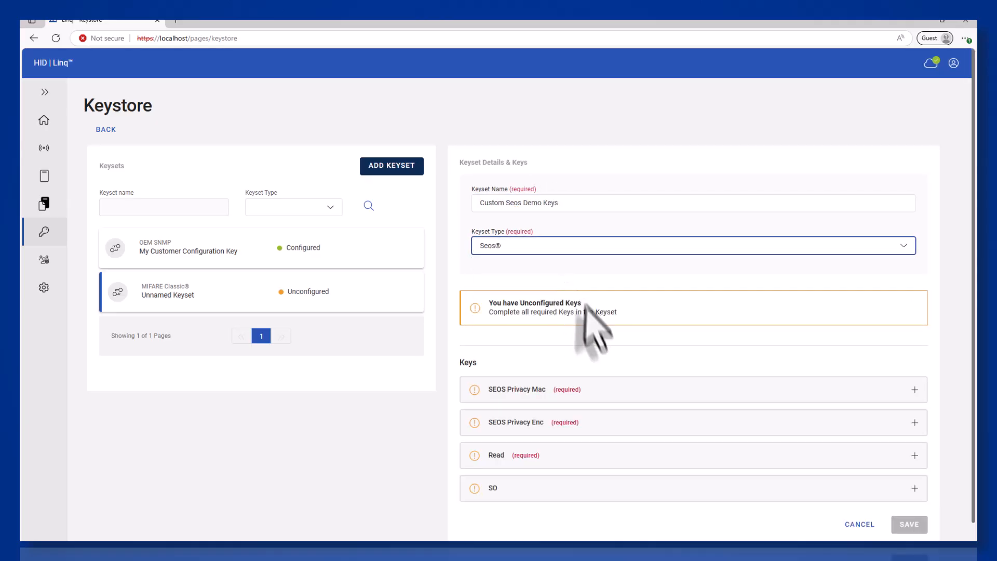
Fill in the keyset's SEOS Privacy Mac, Privacy Enc and Read key values.
{"action": "left_click", "coordinate": [602, 390]}
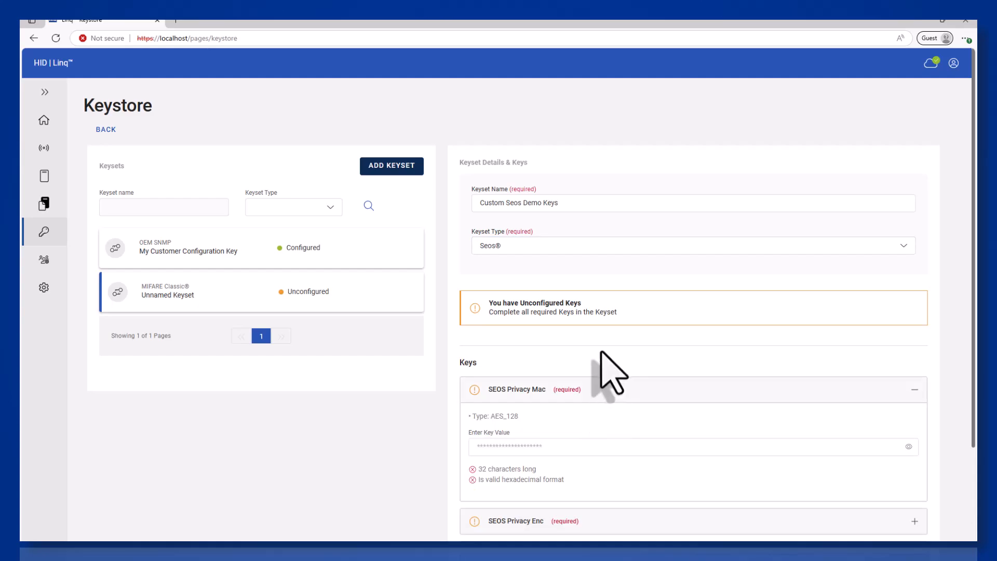
{"action": "scroll", "coordinate": [596, 401], "scroll_direction": "down", "scroll_amount": 3}
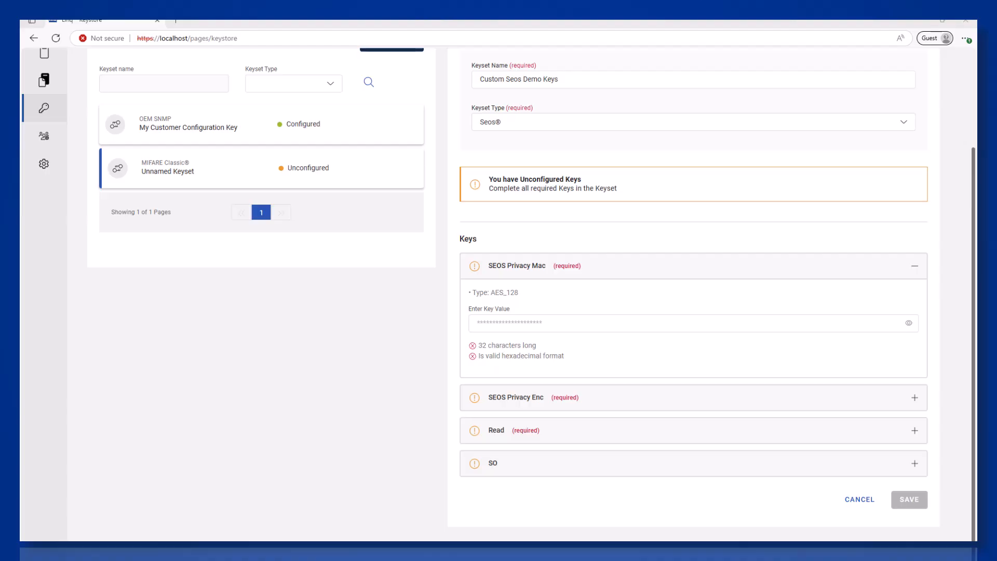
{"action": "left_click", "coordinate": [510, 322]}
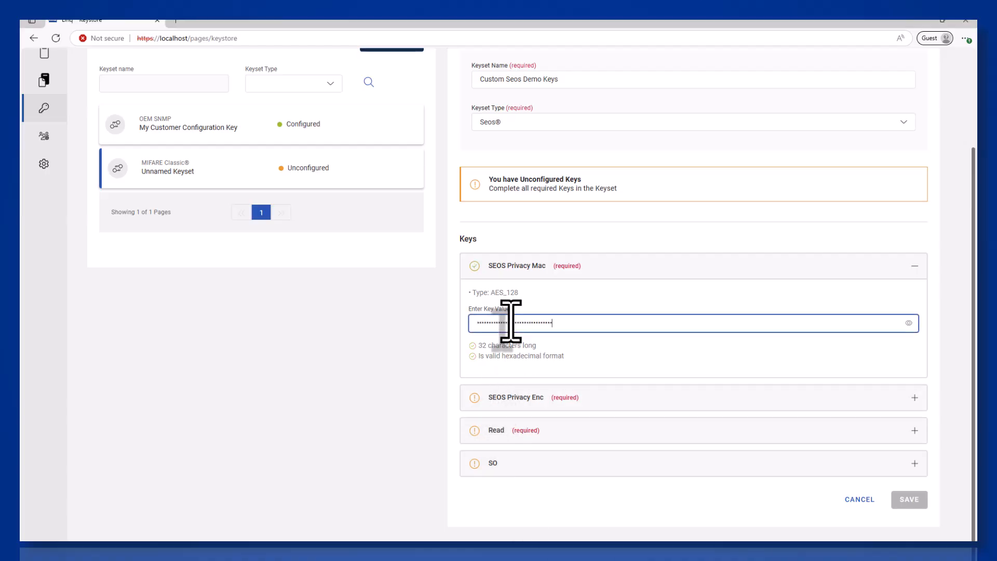
{"action": "left_click", "coordinate": [554, 399]}
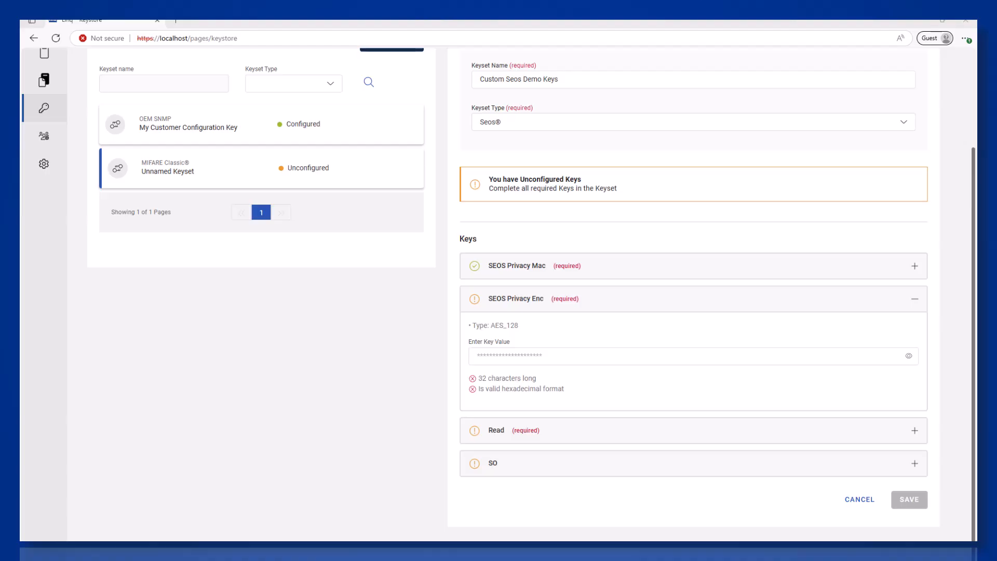
{"action": "left_click", "coordinate": [525, 356]}
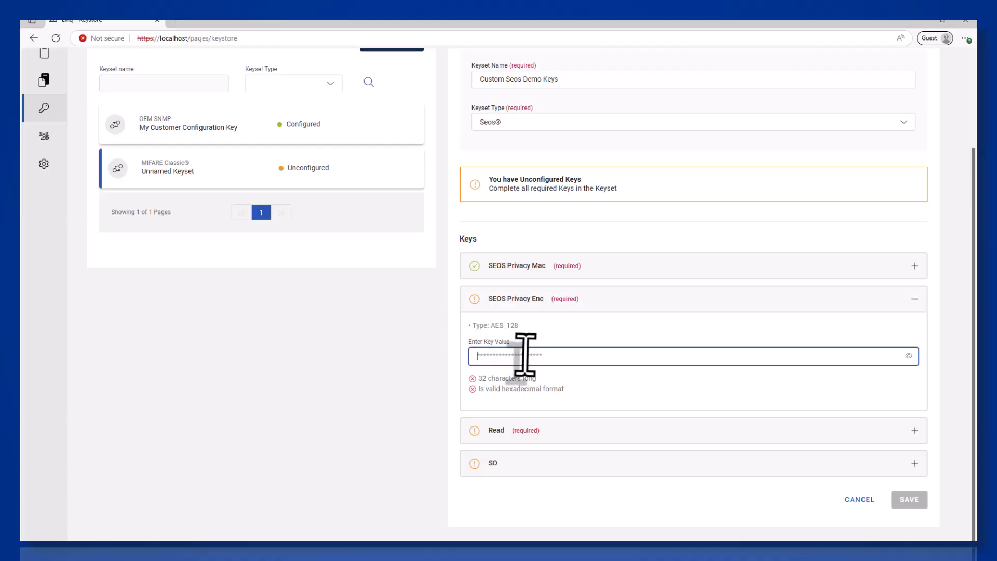
{"action": "left_click", "coordinate": [533, 431]}
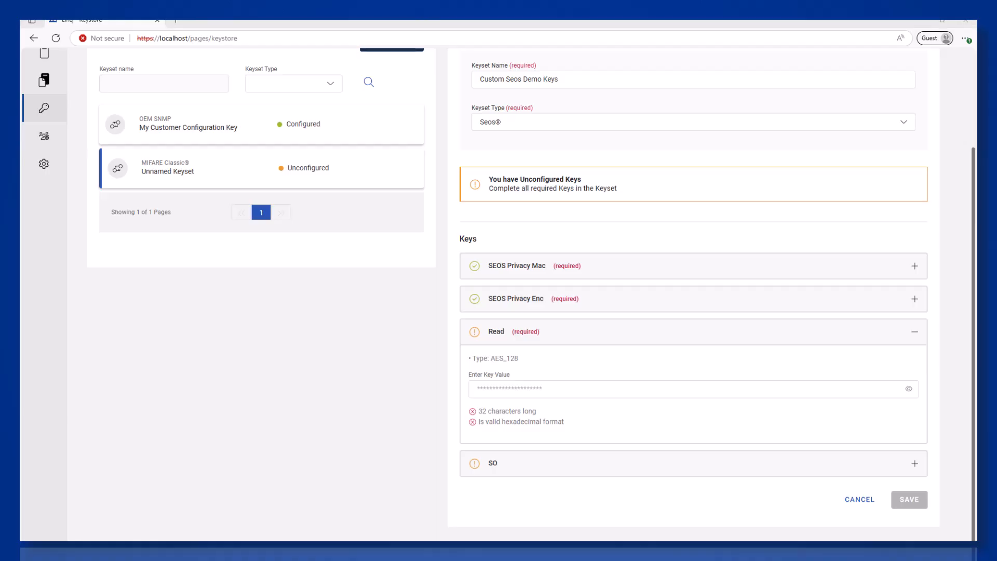
{"action": "left_click", "coordinate": [615, 392]}
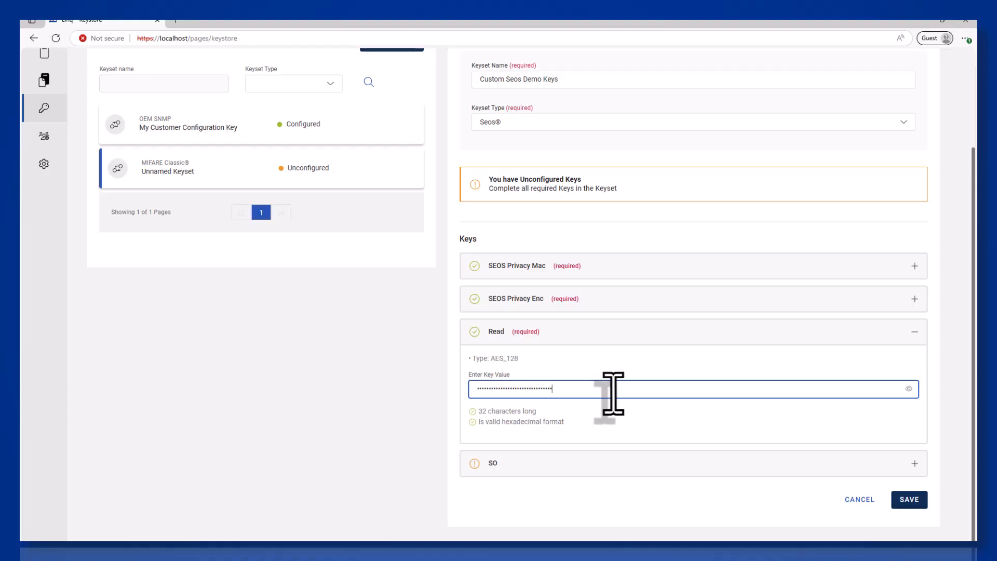
{"action": "left_click", "coordinate": [546, 463]}
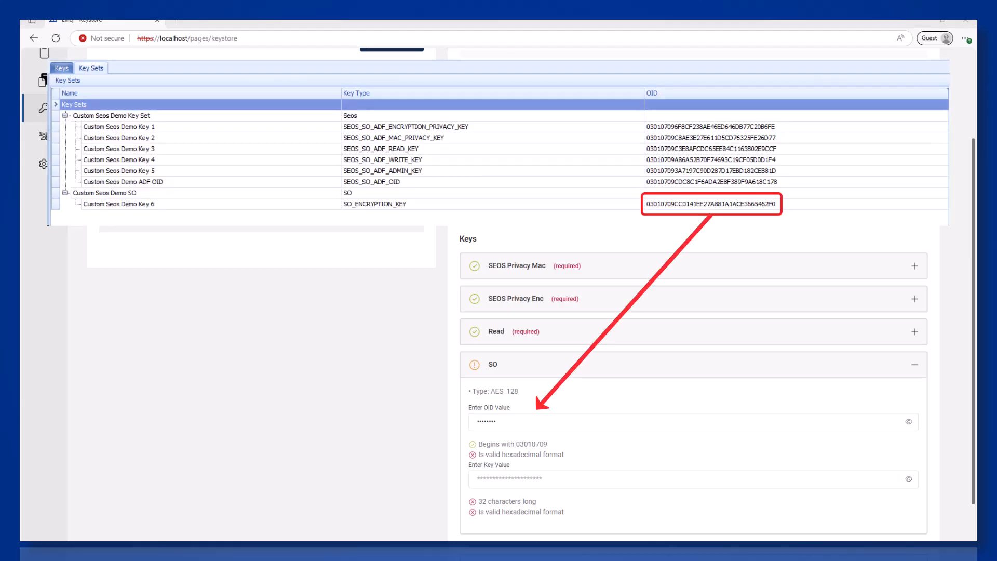
Enter and verify the SO key's OID, then enter its key value.
{"action": "double_click", "coordinate": [481, 421]}
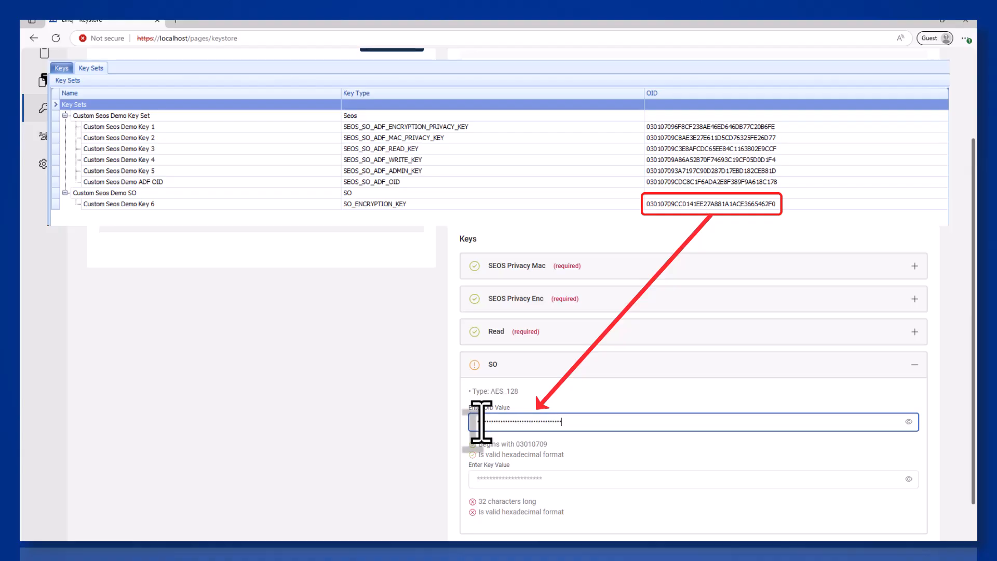
{"action": "left_click", "coordinate": [909, 421]}
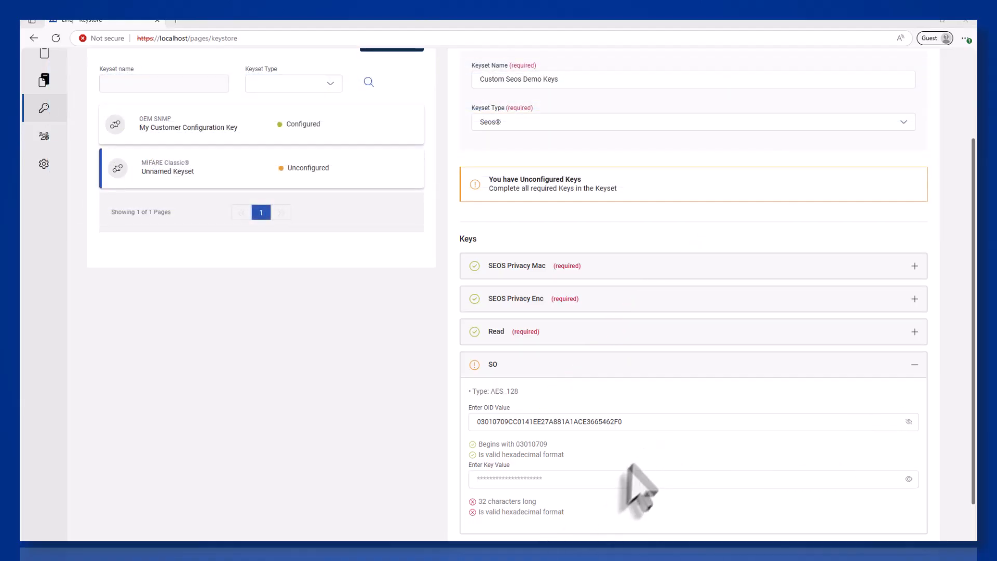
{"action": "left_click", "coordinate": [619, 479]}
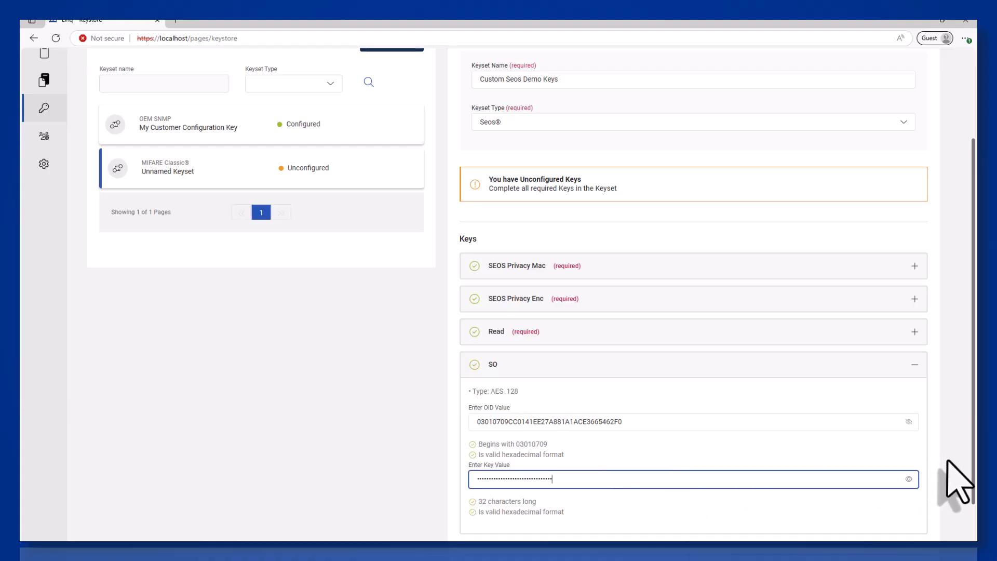
{"action": "scroll", "coordinate": [948, 462], "scroll_direction": "down", "scroll_amount": 1}
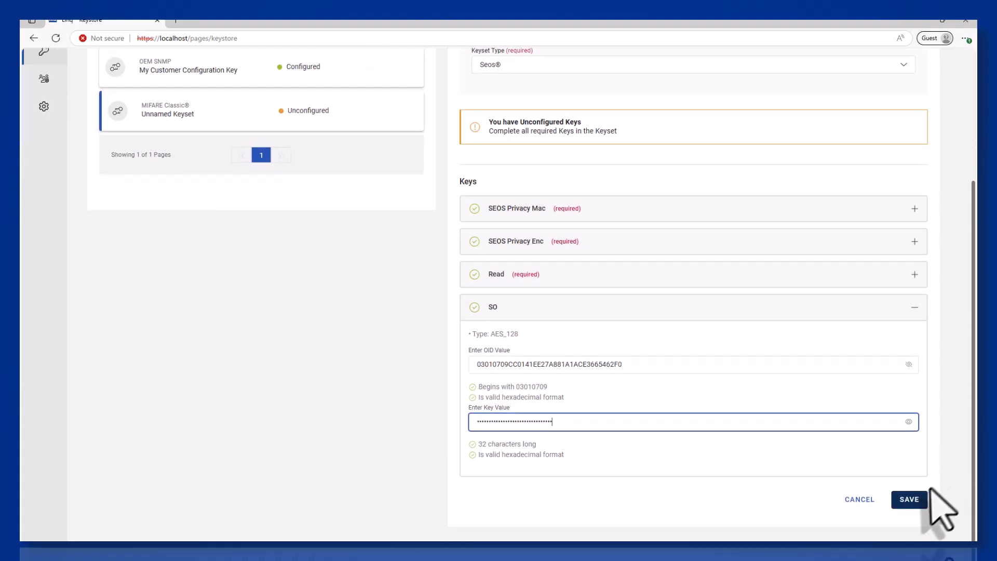
Save the keyset with the keyset password and return to the Home page.
{"action": "left_click", "coordinate": [910, 499]}
{"action": "left_click", "coordinate": [503, 301]}
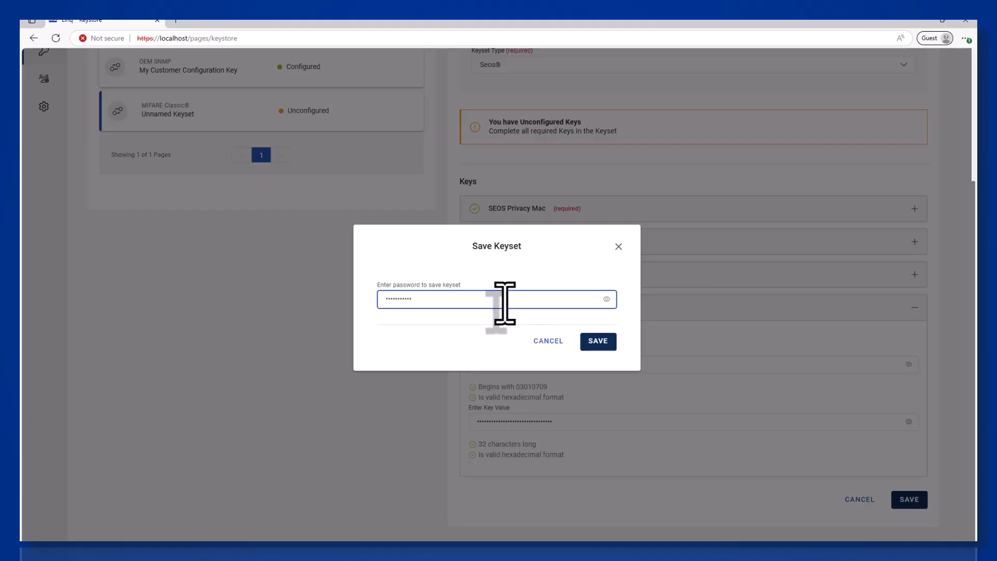
{"action": "key", "text": "Return"}
{"action": "scroll", "coordinate": [511, 312], "scroll_direction": "up", "scroll_amount": 3}
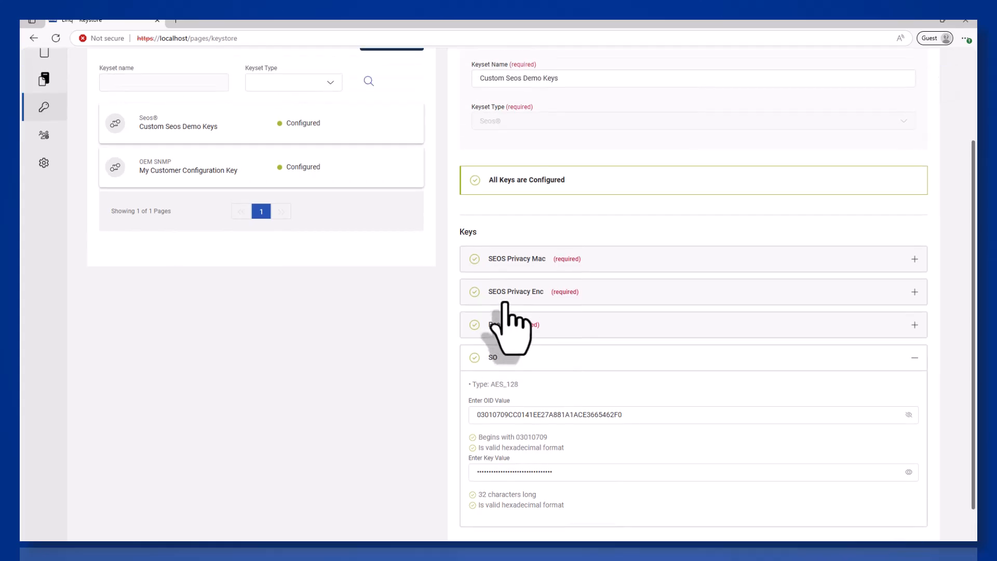
{"action": "left_click", "coordinate": [44, 95]}
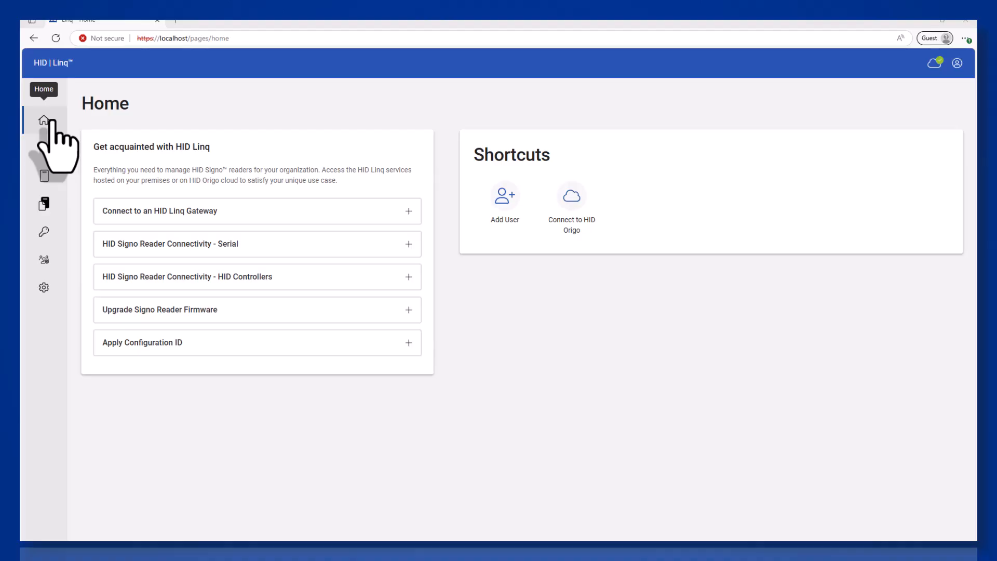
Create a new reader configuration template in the Local save space from Device Configuration Templates.
{"action": "left_click", "coordinate": [45, 202]}
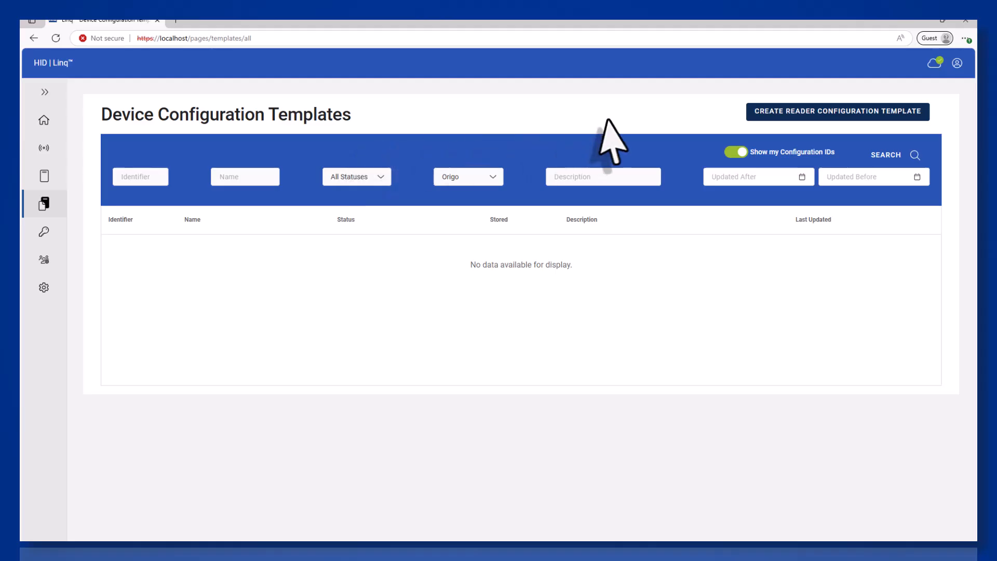
{"action": "left_click", "coordinate": [863, 116]}
{"action": "left_click", "coordinate": [706, 236]}
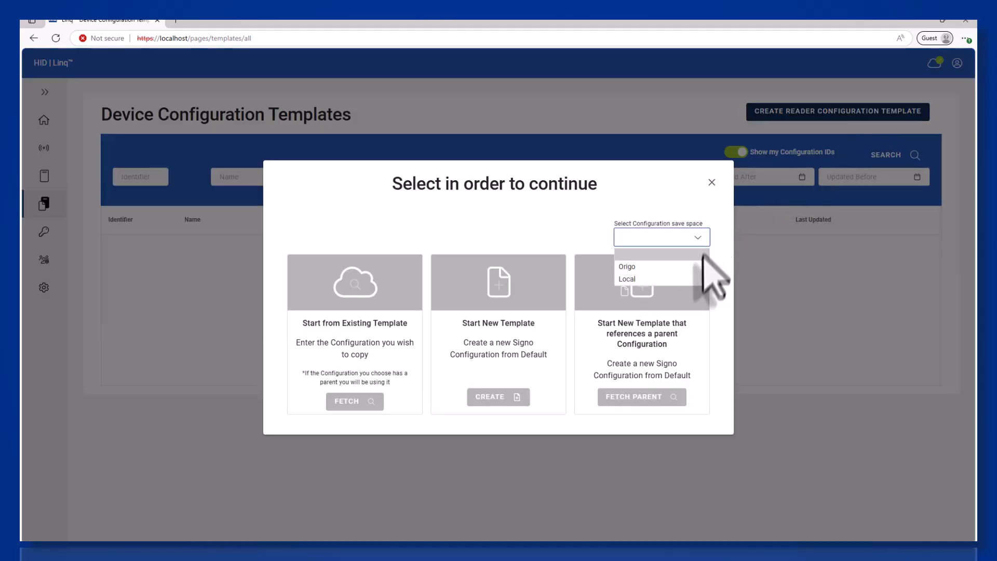
{"action": "left_click", "coordinate": [702, 279]}
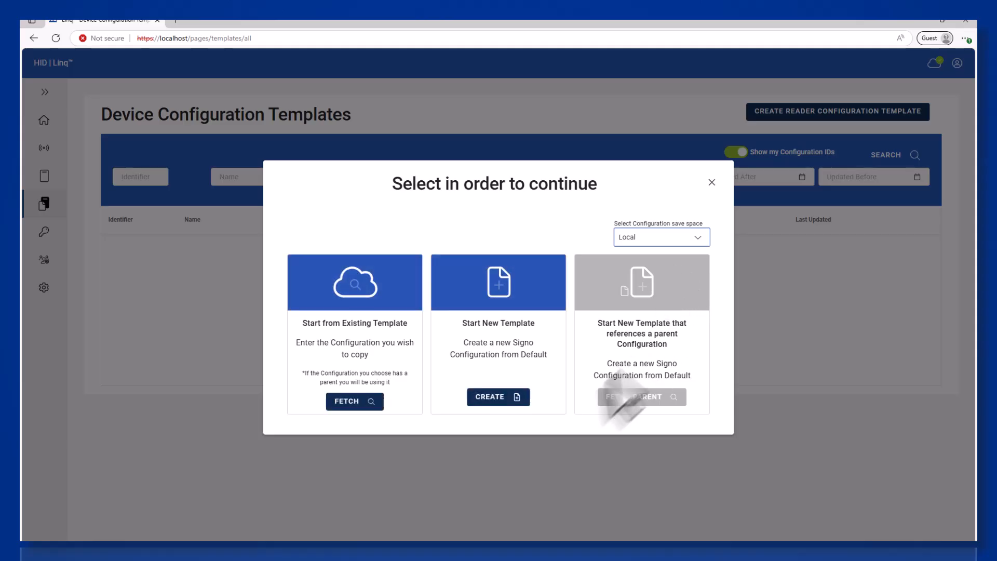
{"action": "left_click", "coordinate": [513, 401]}
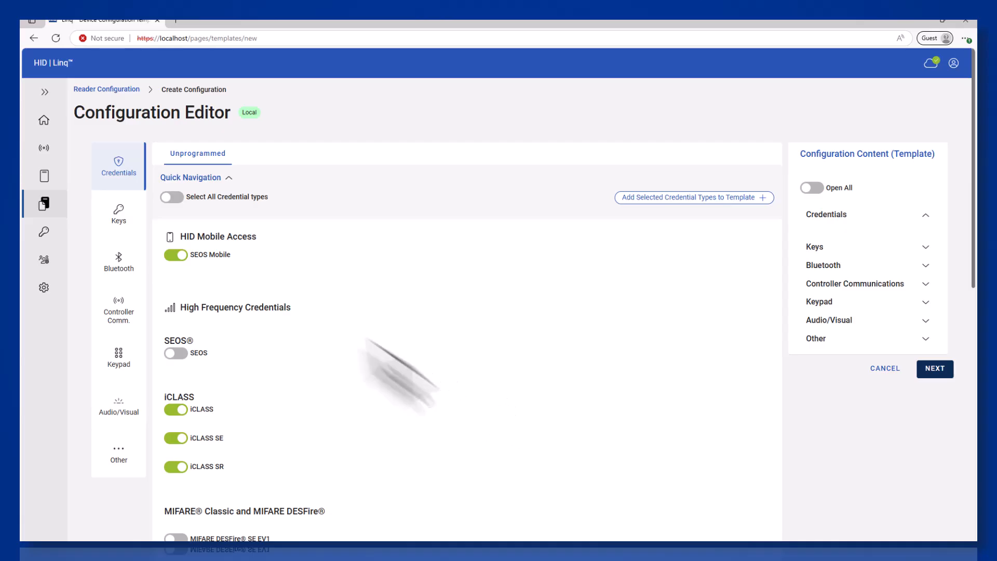
Enable only the SEOS credential type and add it to the template.
{"action": "left_click", "coordinate": [171, 199]}
{"action": "left_click", "coordinate": [169, 199]}
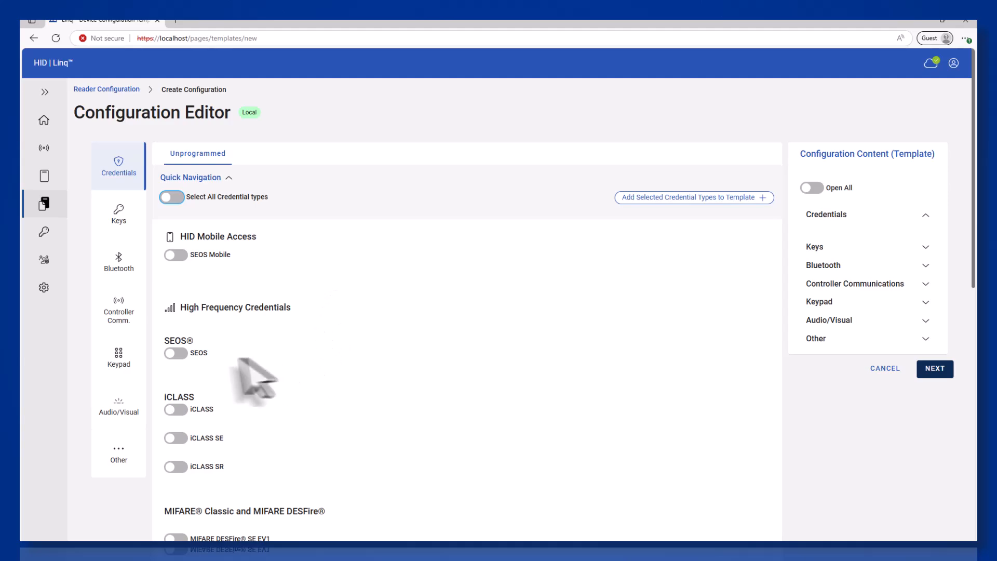
{"action": "left_click", "coordinate": [176, 354]}
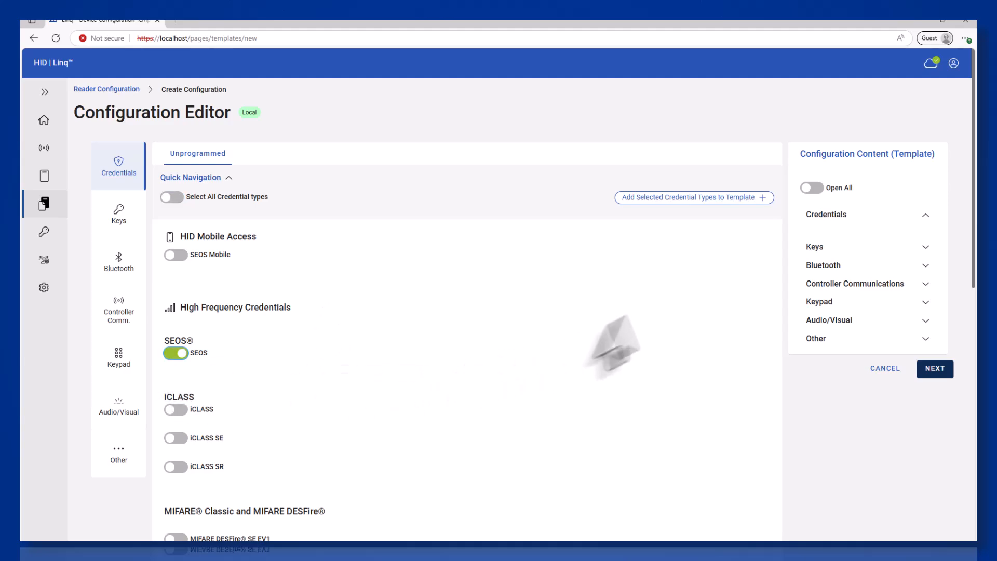
{"action": "left_click", "coordinate": [711, 198]}
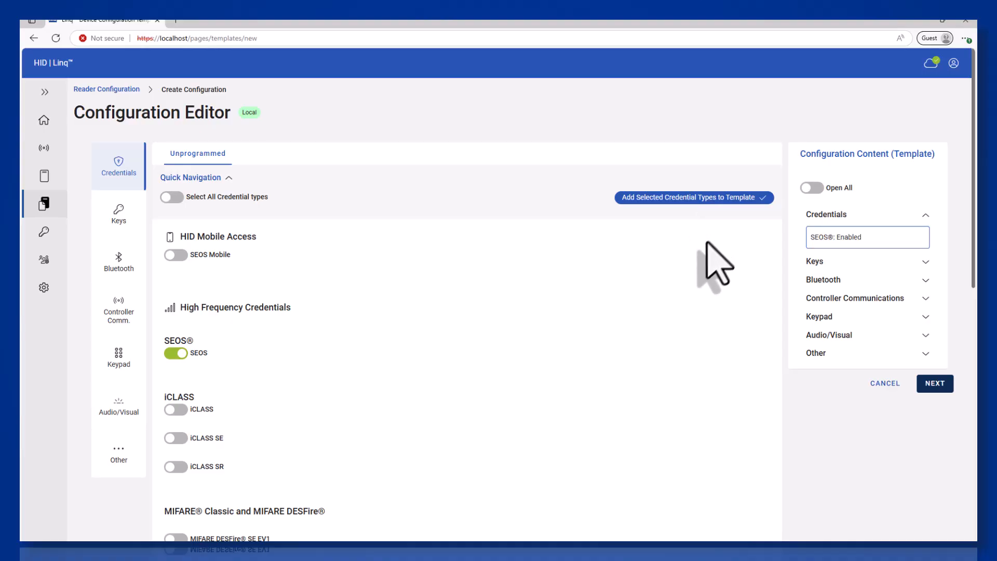
Add Custom Seos Demo Keys from My Keystore as the SEOS key, with the full ADF OID pasted.
{"action": "left_click", "coordinate": [120, 210]}
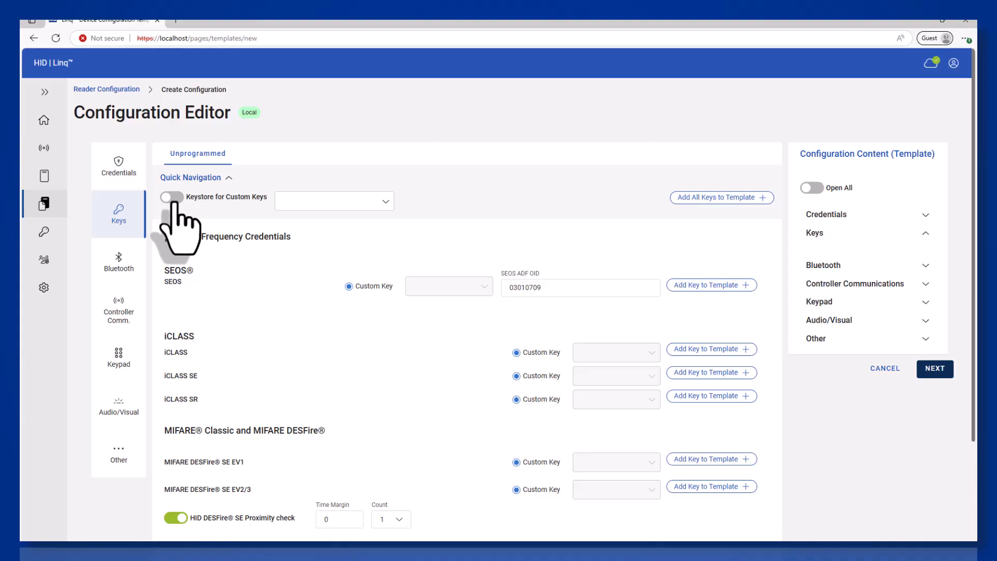
{"action": "left_click", "coordinate": [172, 197]}
{"action": "left_click", "coordinate": [318, 207]}
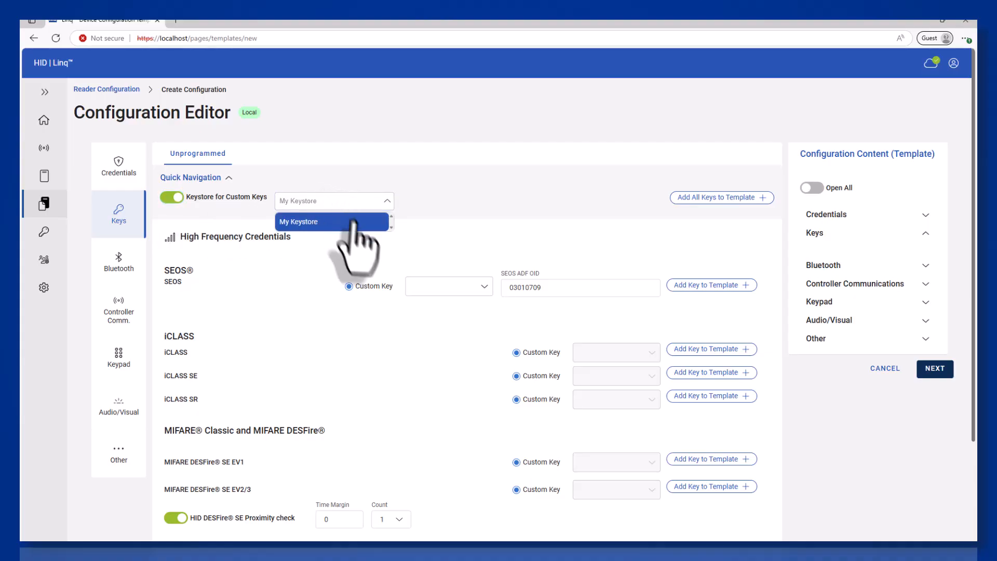
{"action": "left_click", "coordinate": [345, 218]}
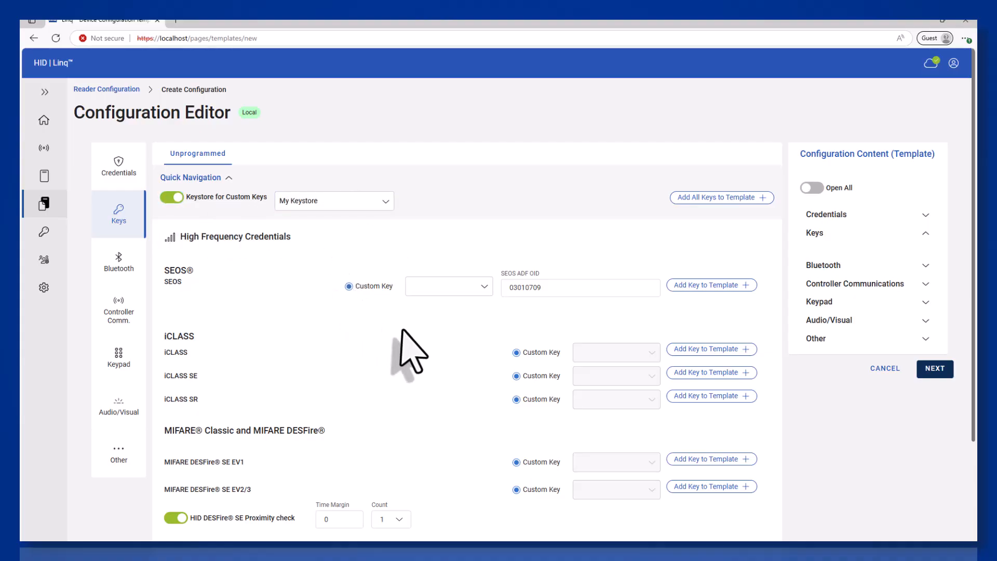
{"action": "left_click", "coordinate": [483, 287]}
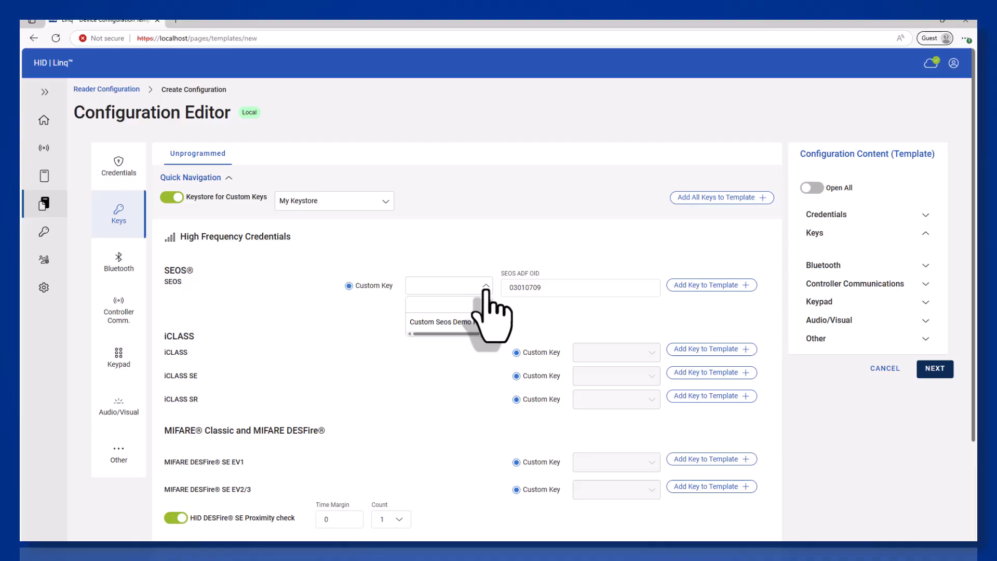
{"action": "left_click", "coordinate": [473, 323]}
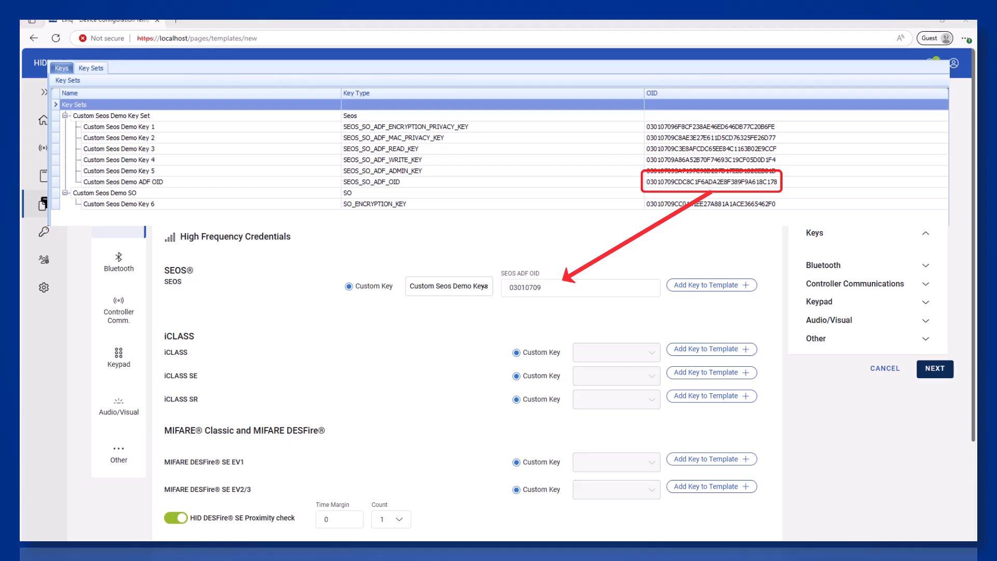
{"action": "double_click", "coordinate": [568, 293]}
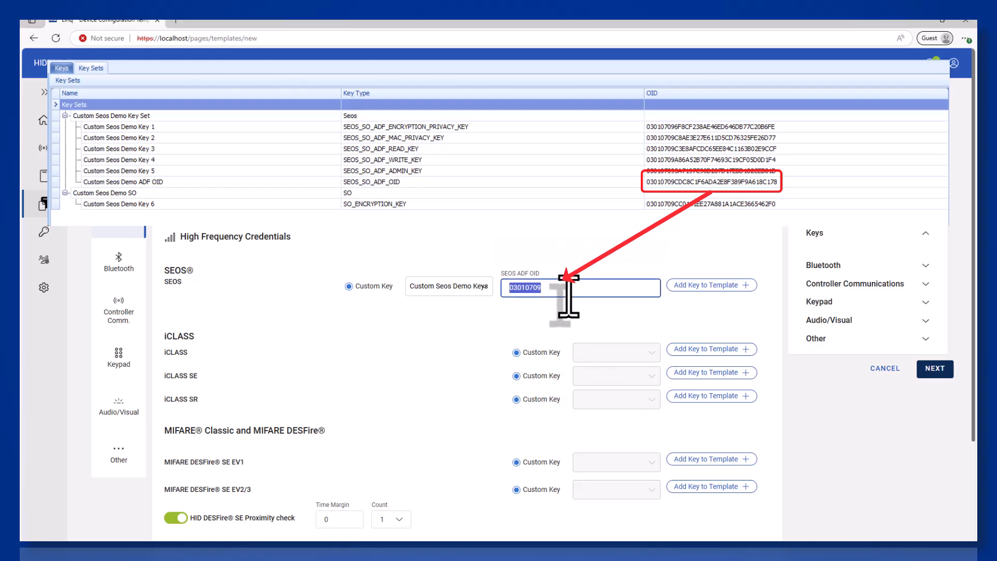
{"action": "type", "text": "03010709CDC8C1F6ADA2E8F389F9A618C178"}
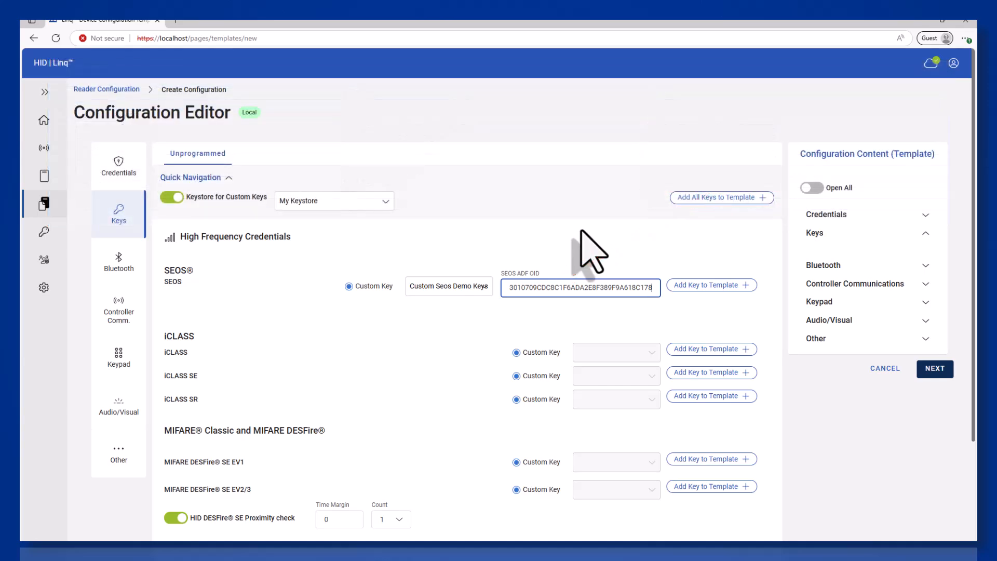
{"action": "left_click", "coordinate": [746, 285]}
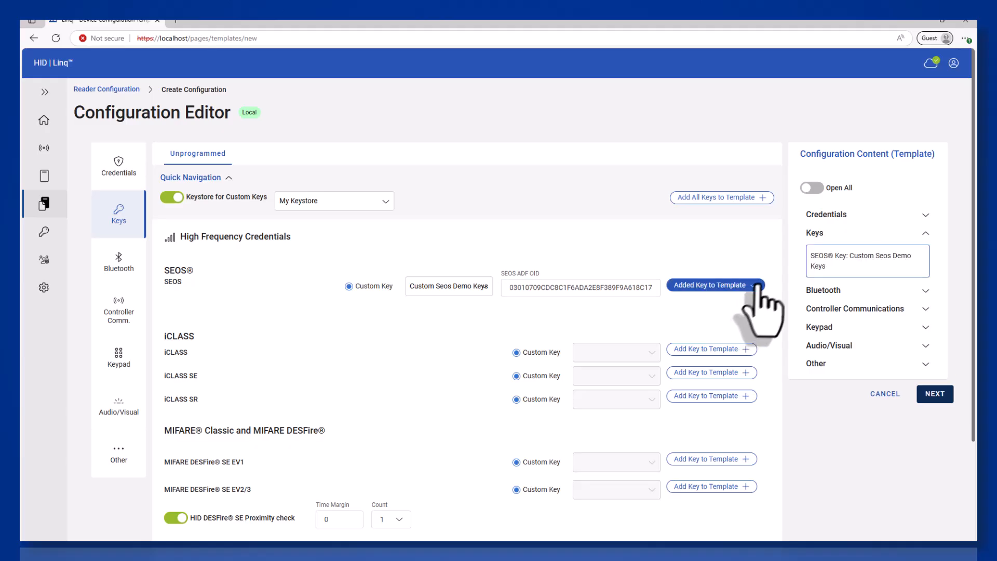
{"action": "left_click", "coordinate": [812, 189]}
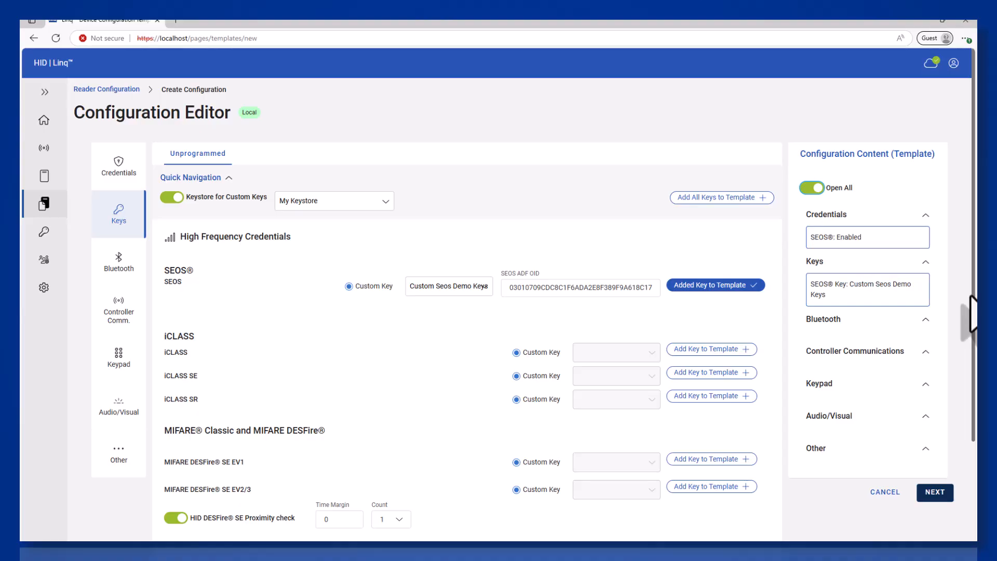
Name the configuration 'My Custom Seos Configuration', review its keys, and save it as draft L000001.
{"action": "left_click", "coordinate": [935, 492]}
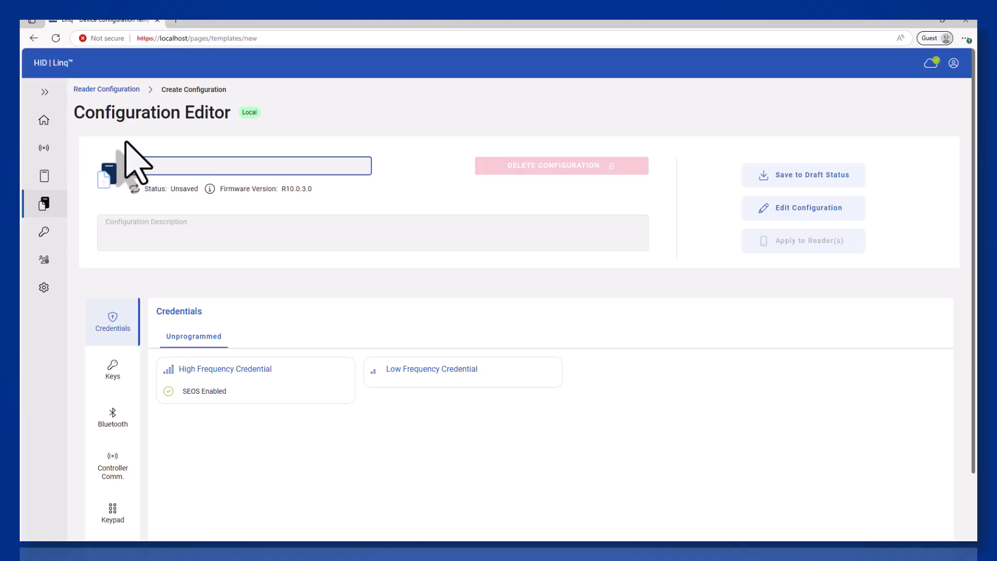
{"action": "type", "text": "ustom Seos Configuration"}
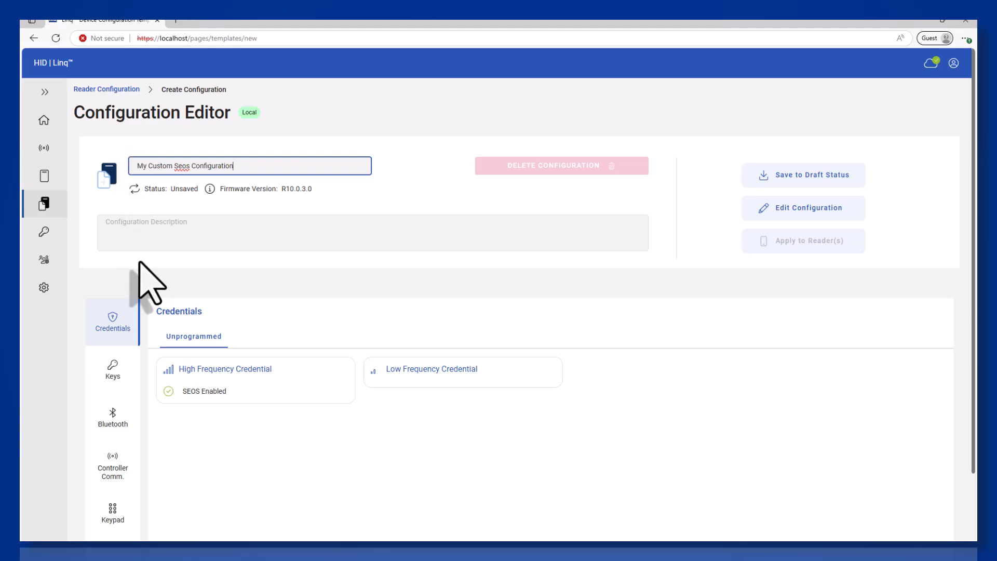
{"action": "scroll", "coordinate": [139, 275], "scroll_direction": "down", "scroll_amount": 2}
{"action": "left_click", "coordinate": [119, 285]}
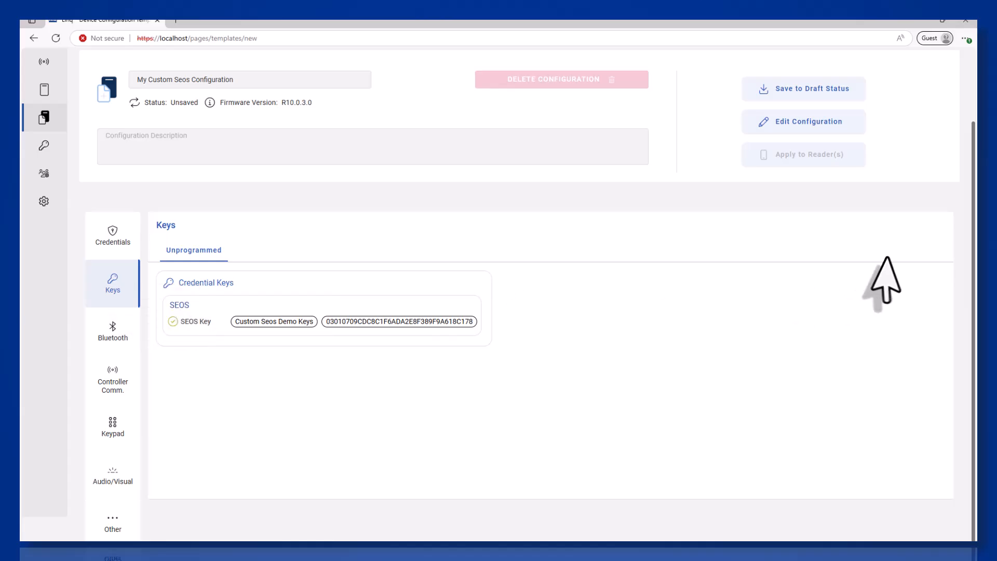
{"action": "scroll", "coordinate": [887, 278], "scroll_direction": "up", "scroll_amount": 1}
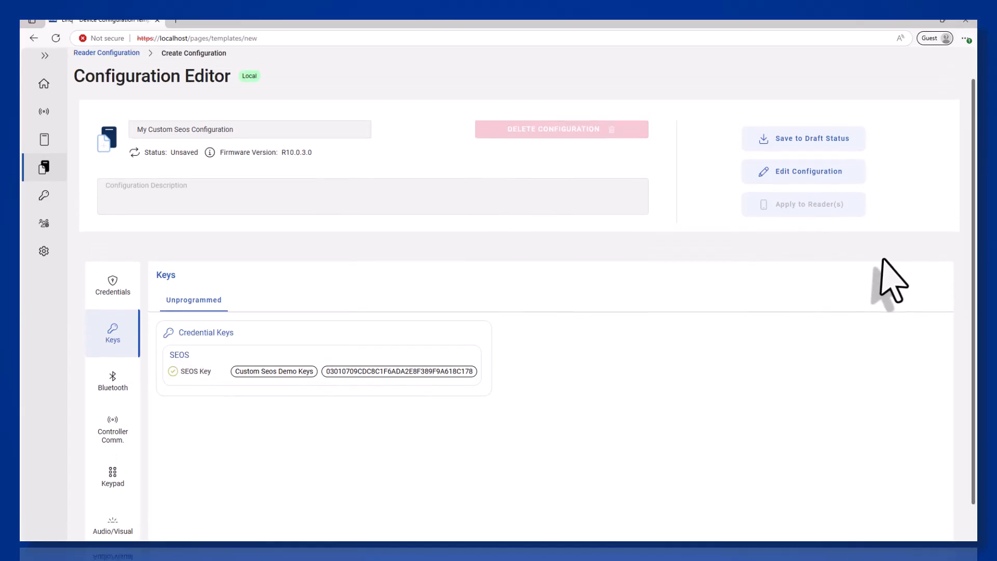
{"action": "left_click", "coordinate": [845, 139]}
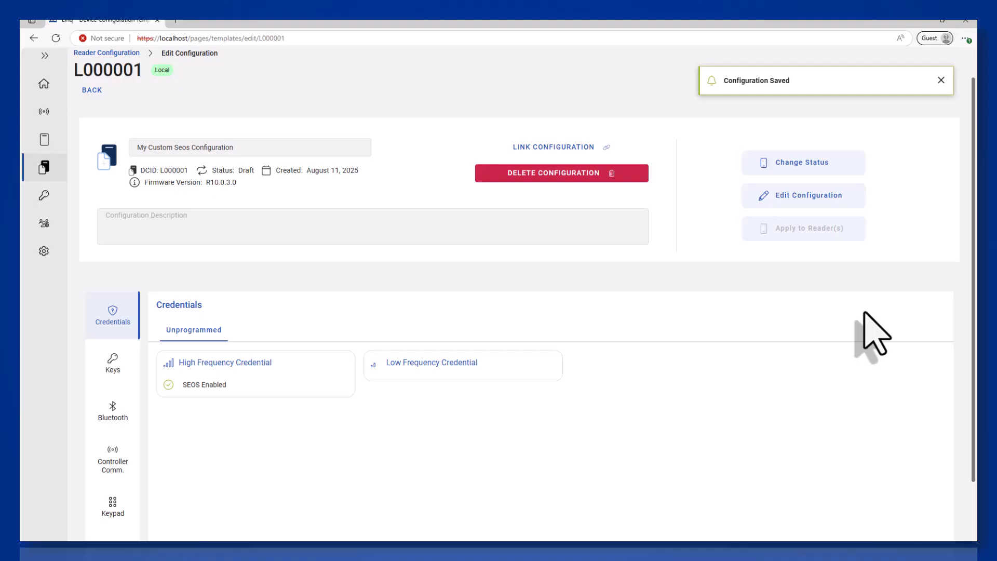
Change L000001's status from Draft to Publishable and confirm with DONE.
{"action": "left_click", "coordinate": [836, 167]}
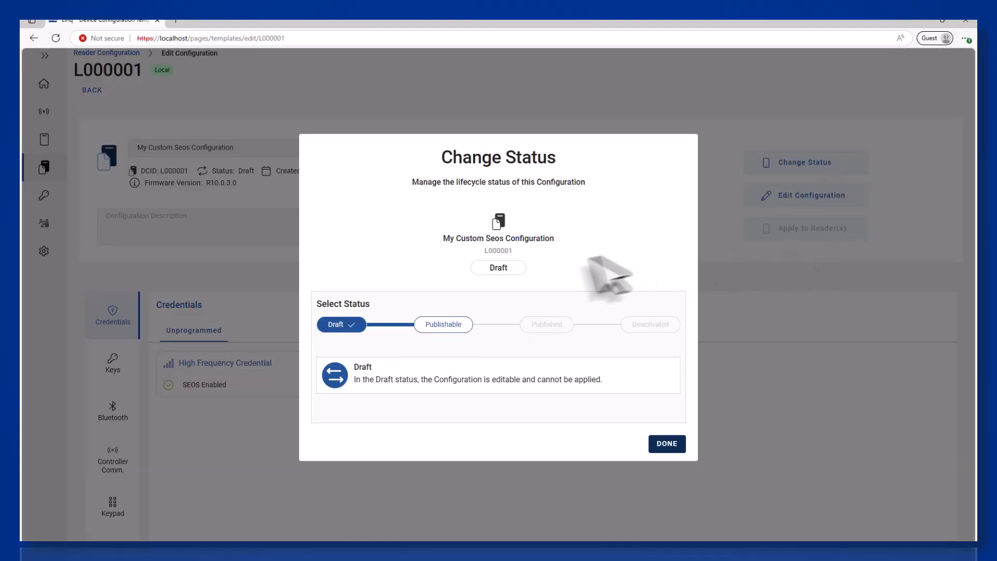
{"action": "left_click", "coordinate": [466, 333]}
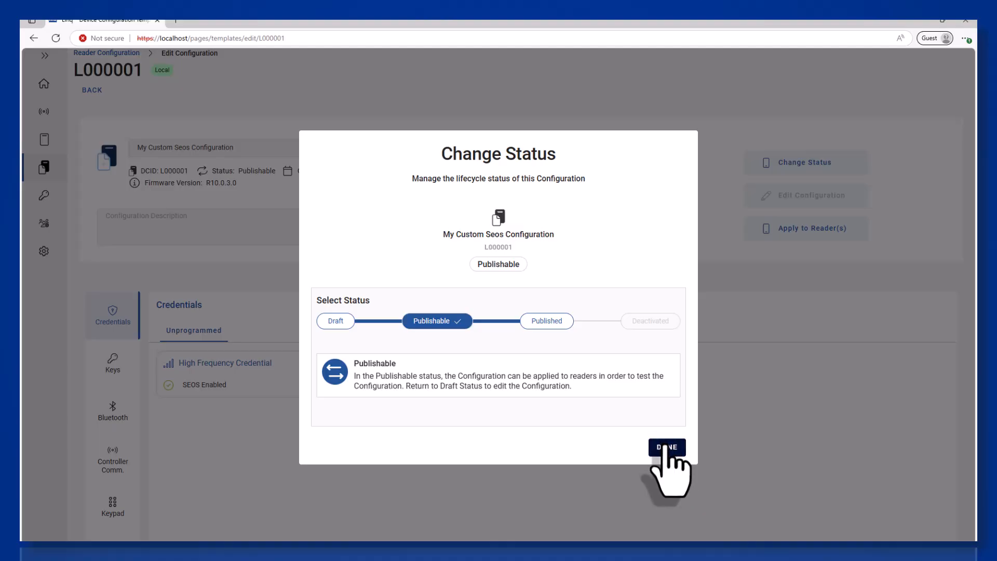
{"action": "left_click", "coordinate": [666, 448]}
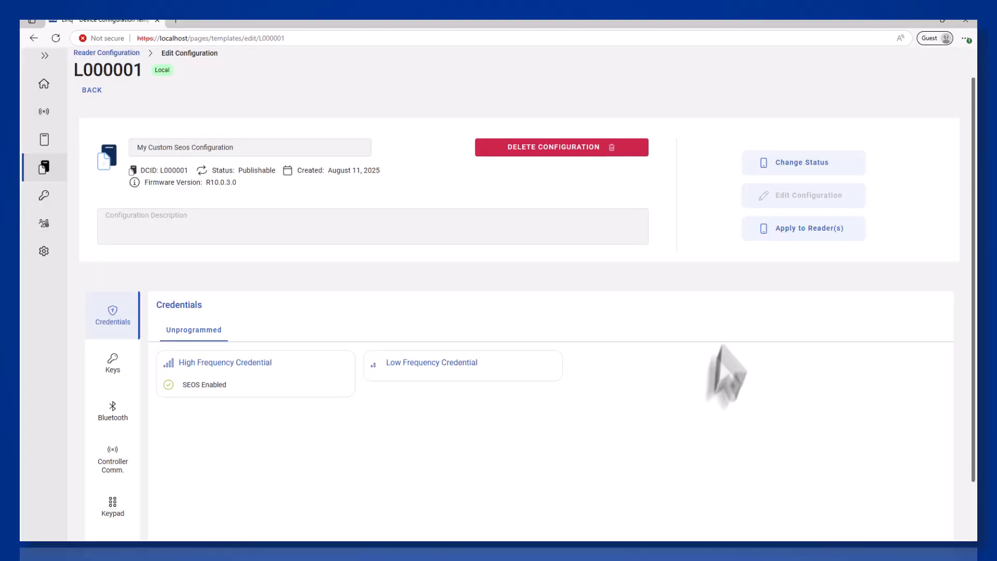
Choose the Signo 40K reader on My Demo Gateway as the target for configuration L000001.
{"action": "left_click", "coordinate": [794, 231]}
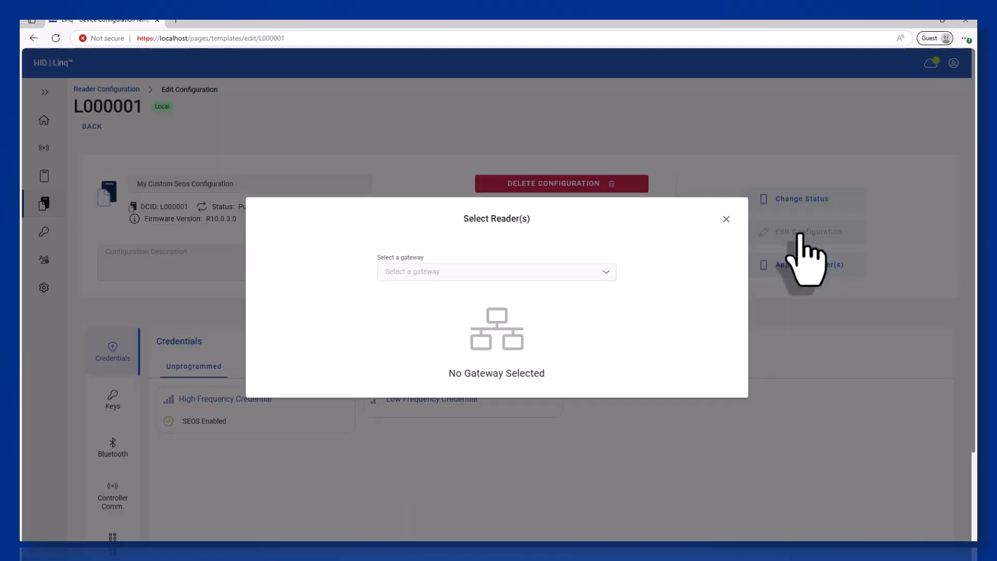
{"action": "left_click", "coordinate": [610, 278]}
{"action": "left_click", "coordinate": [598, 295]}
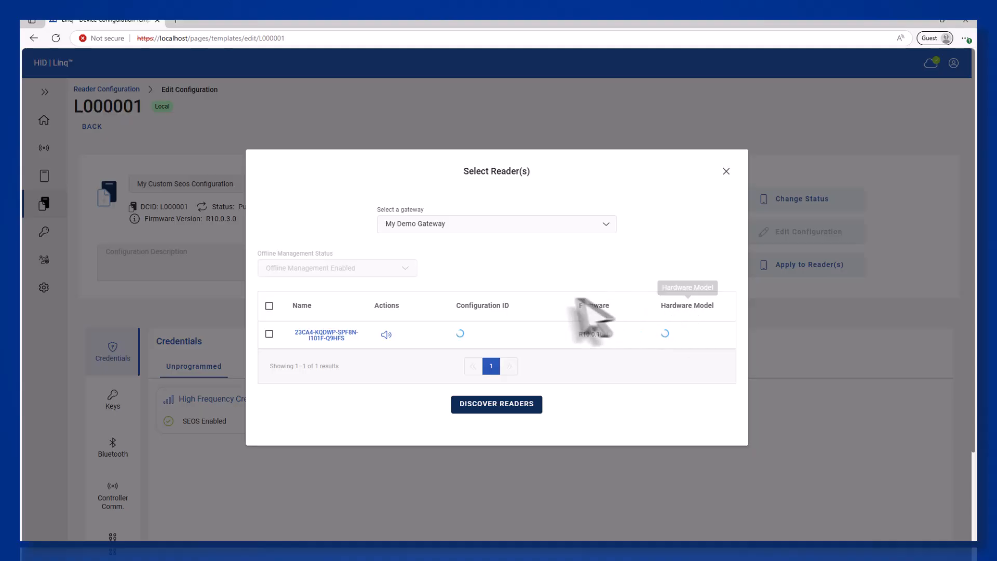
{"action": "left_click", "coordinate": [269, 334]}
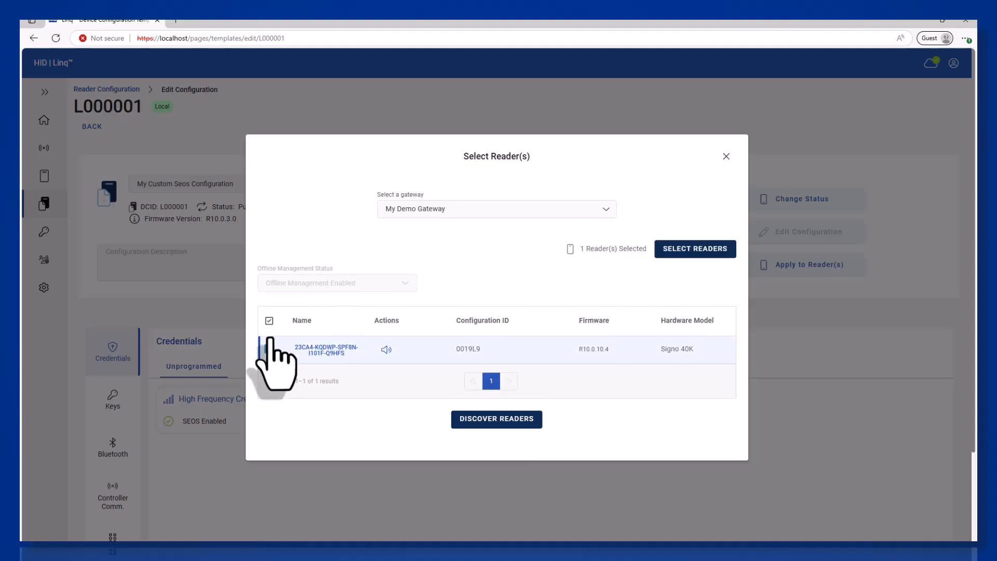
{"action": "left_click", "coordinate": [706, 249]}
Enter the keystore password and start applying the configuration to the selected reader.
{"action": "left_click", "coordinate": [488, 322]}
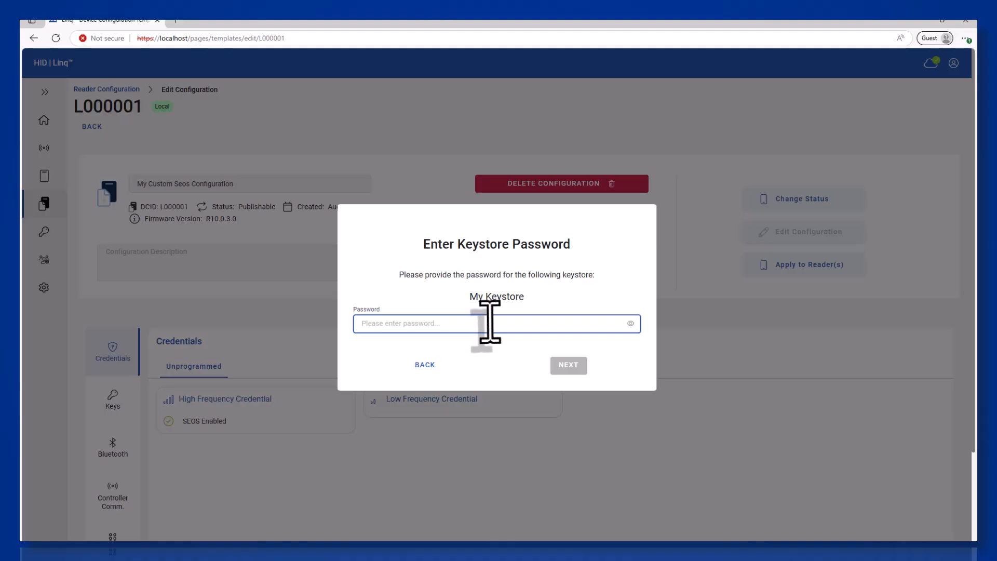
{"action": "type", "text": "••"}
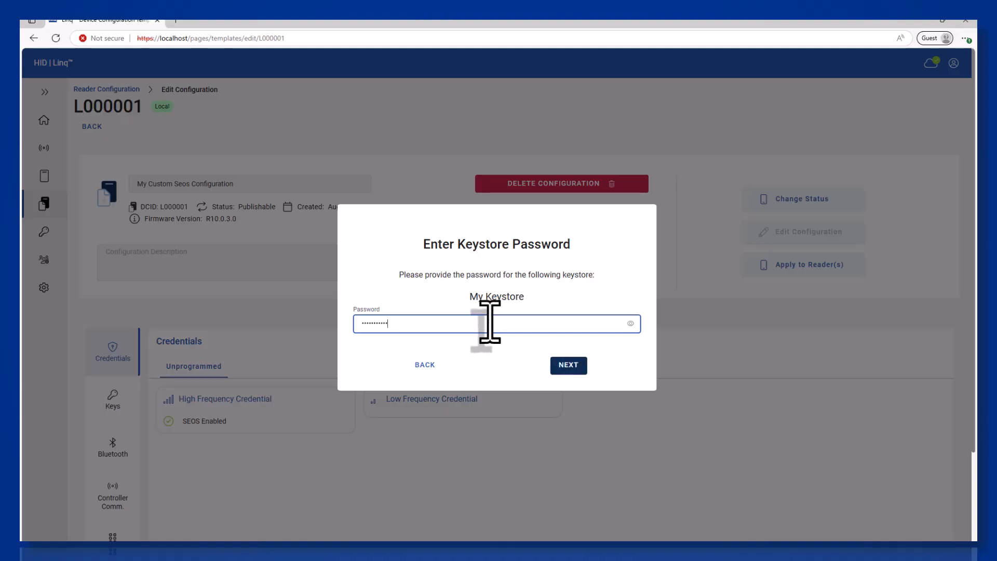
{"action": "key", "text": "Return"}
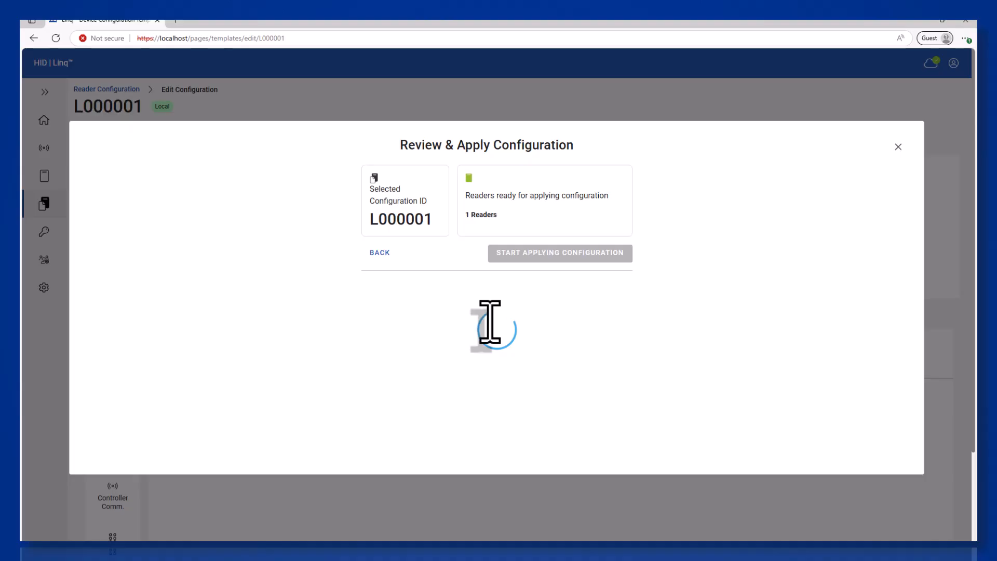
{"action": "left_click", "coordinate": [540, 254]}
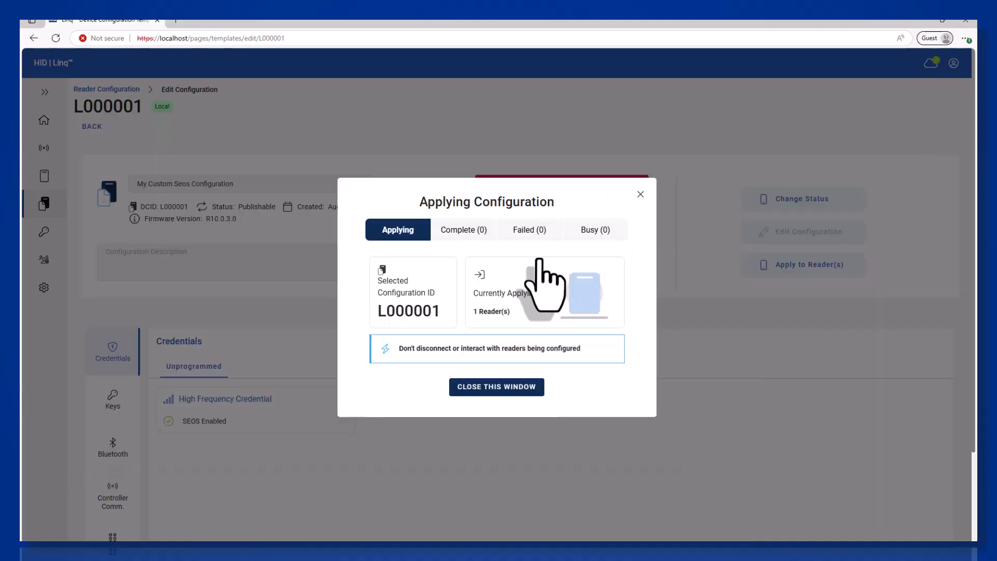